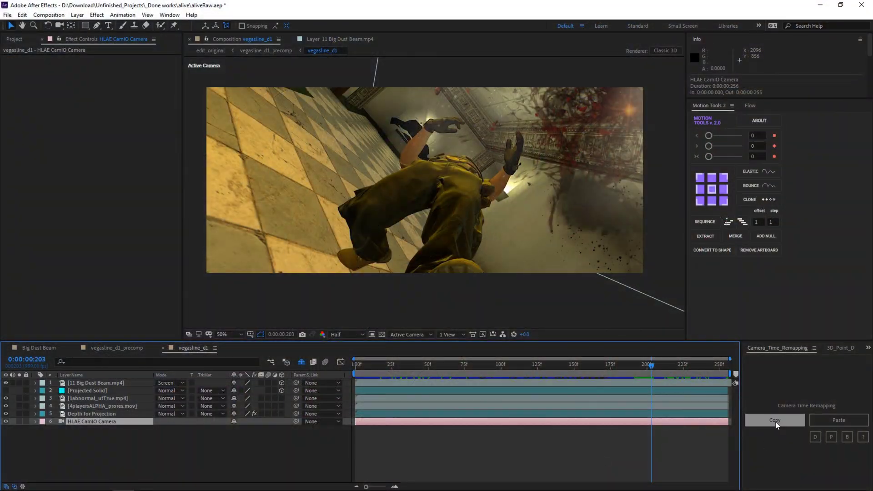
- Paste the copied camera onto the three clip layers in vegasline_d1_precomp
click(776, 421)
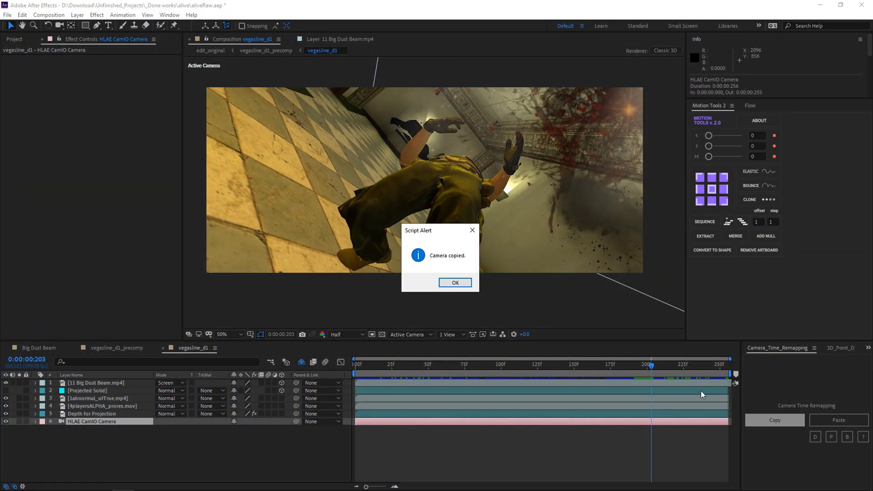
key(Return)
key(Tab)
click(503, 453)
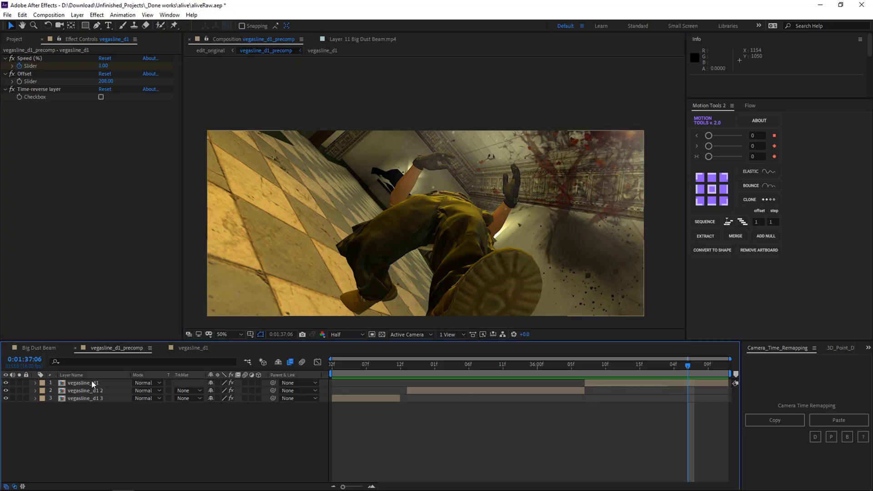
shift+click(90, 400)
click(779, 419)
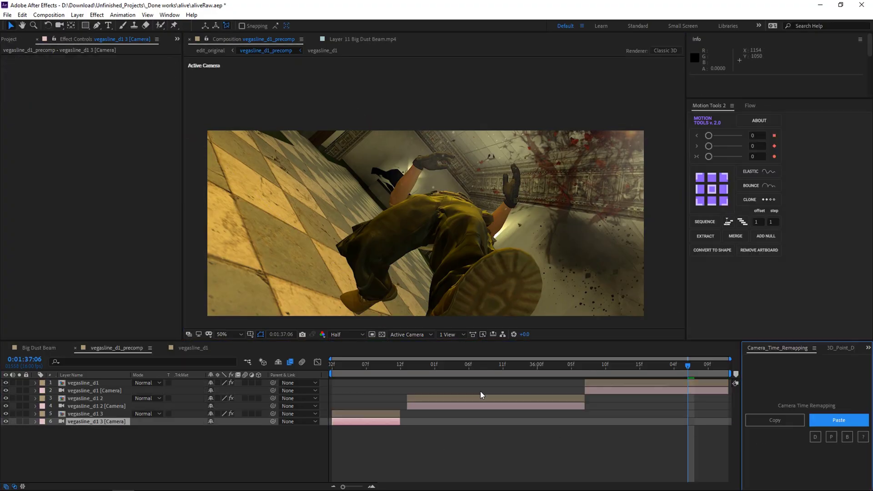
key(u)
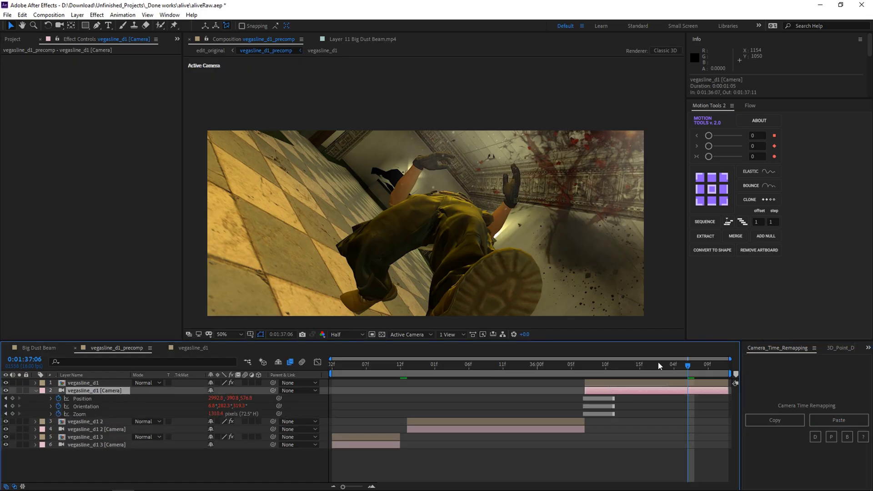
- Cut the Big Dust Beam layer from vegasline_d1 and paste it into vegasline_d1_precomp
double_click(633, 383)
click(647, 373)
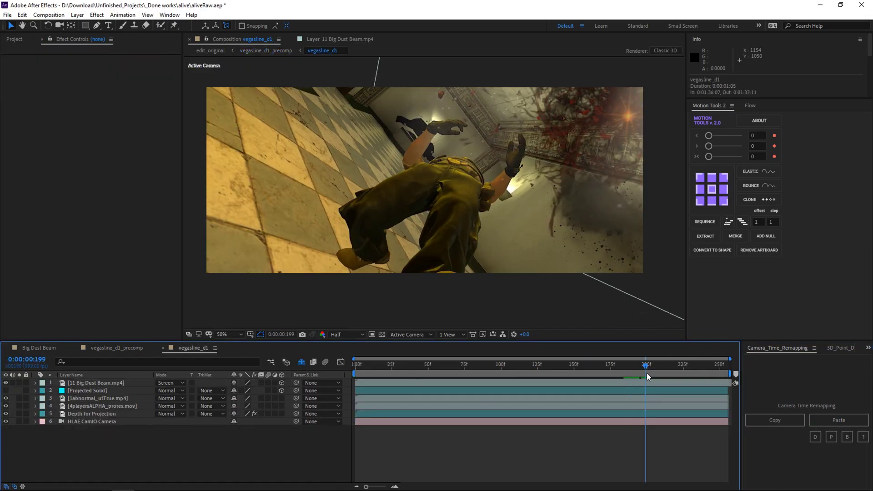
click(122, 384)
key(ctrl+x)
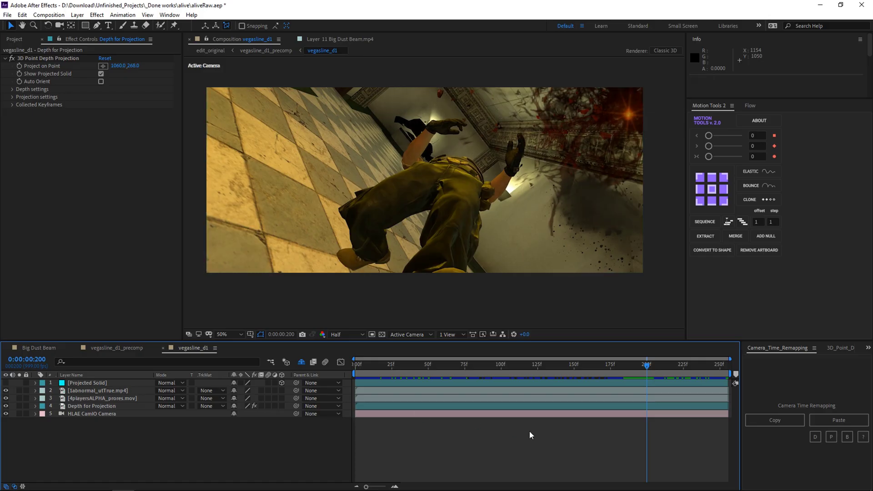
key(Tab)
click(529, 431)
click(330, 370)
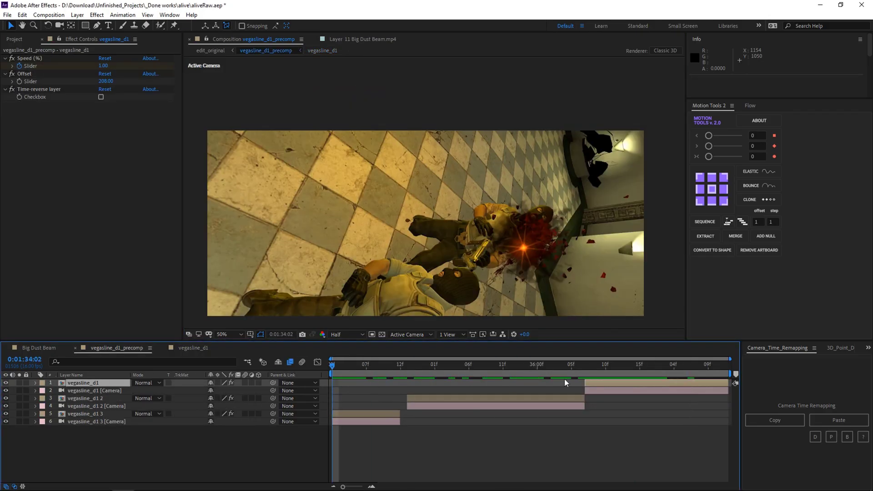
key(ctrl+v)
drag(628, 369, 643, 370)
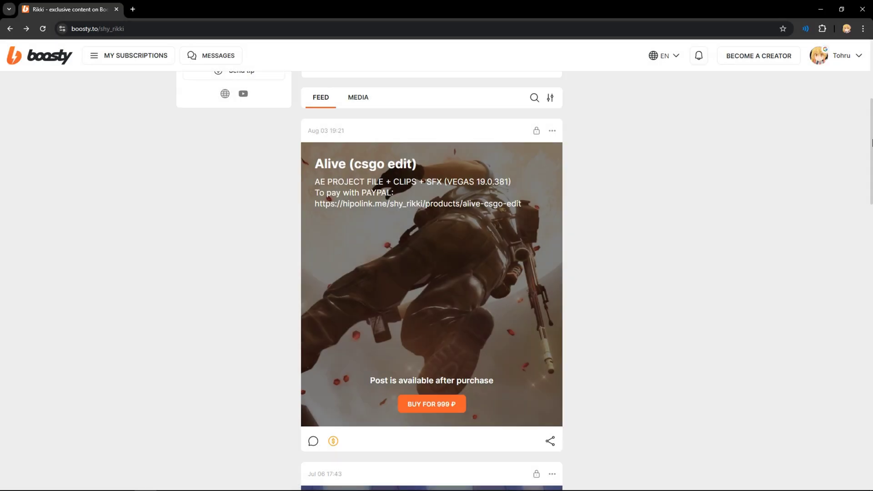
- Scroll to the top of the creator's Boosty page and open the Send tip form
scroll(871, 143, up, 5)
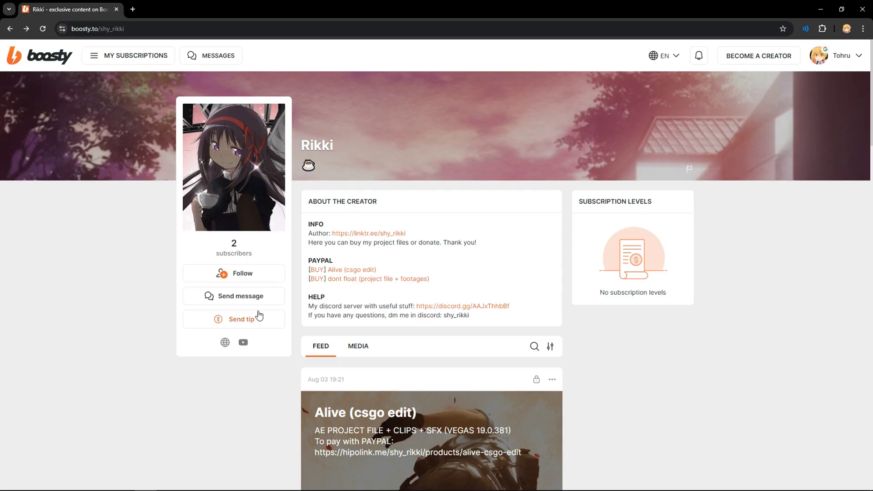
click(259, 317)
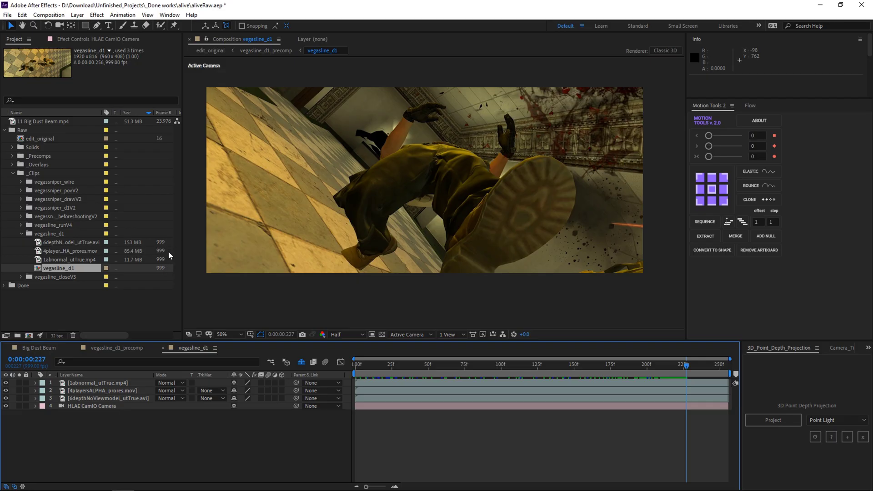
- Conform the 6depthNoViewmodel_utTrue.avi footage to 999 fps in Interpret Footage
click(68, 242)
key(ctrl+alt+g)
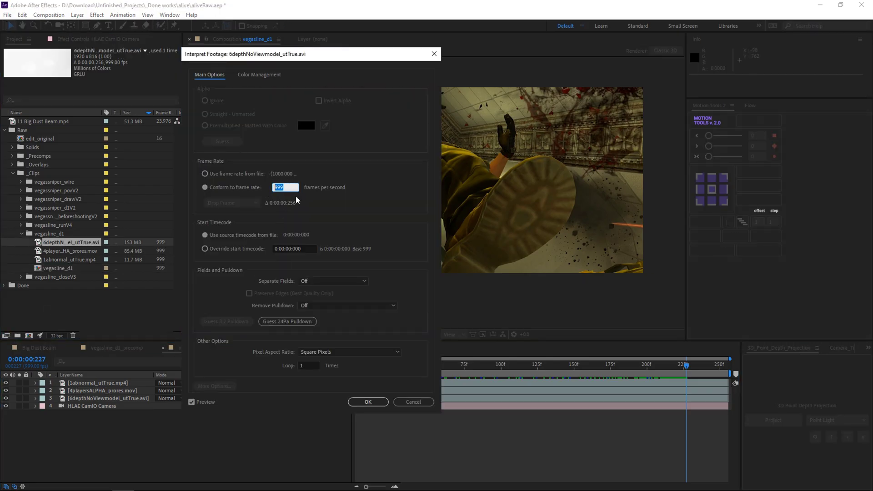
text(99)
text(9)
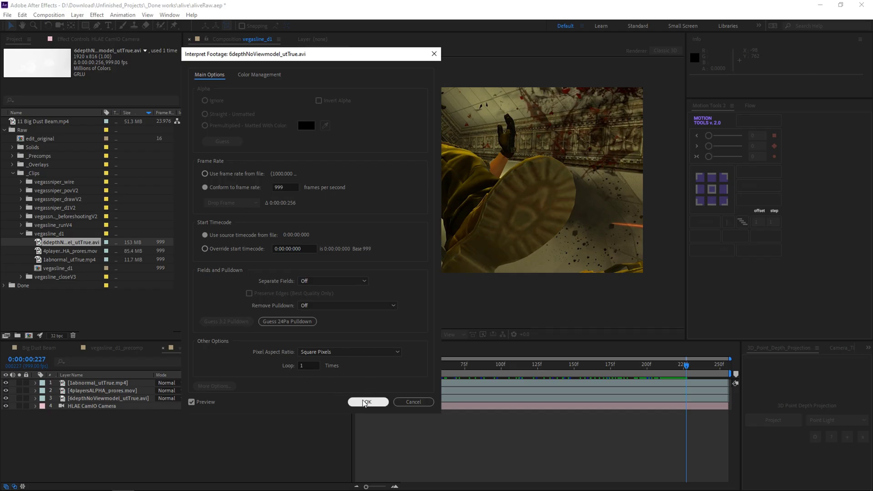
click(366, 402)
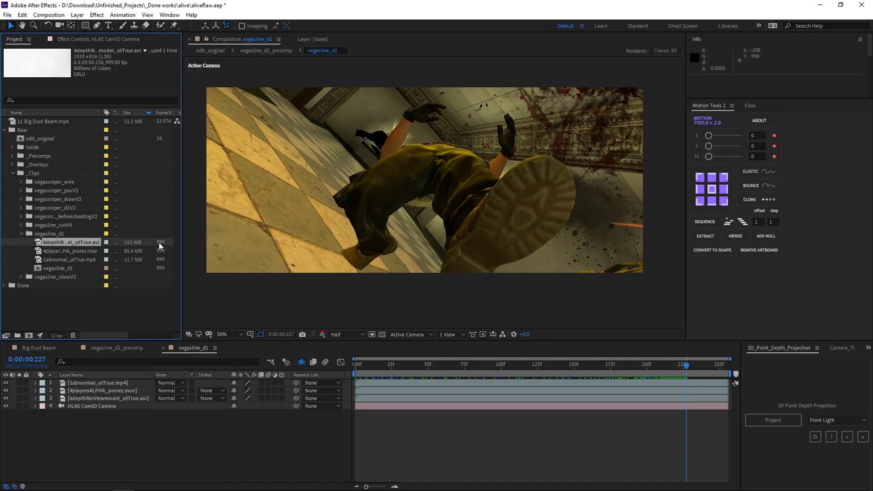
- Select every HLAE CamIO Camera keyframe and toggle them all to hold keyframes
drag(687, 365, 677, 367)
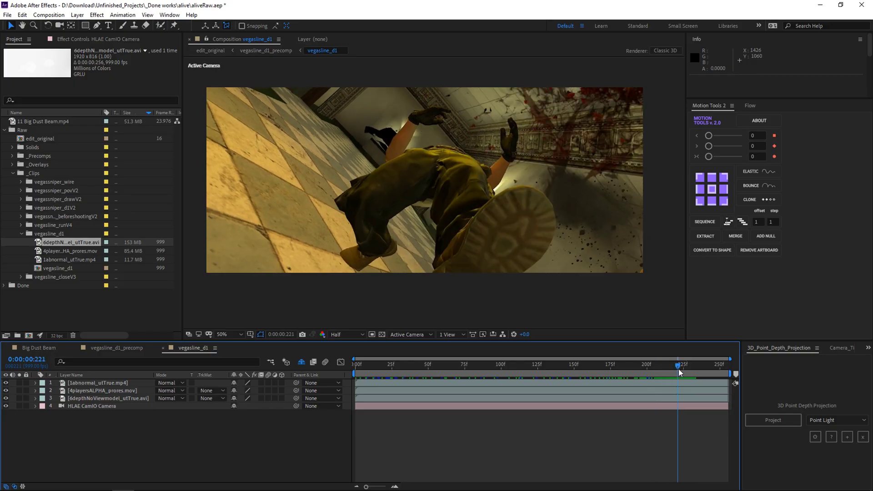
click(107, 406)
key(u)
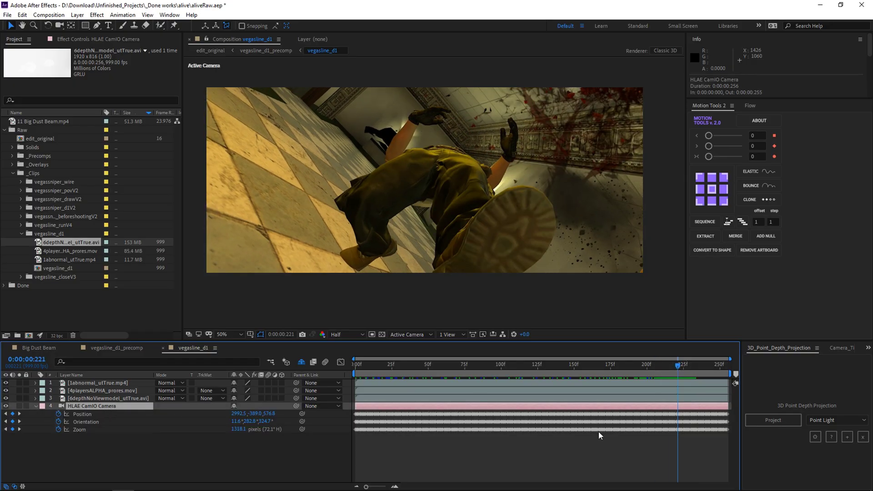
alt+scroll(591, 422, up, 3)
alt+scroll(591, 422, down, 3)
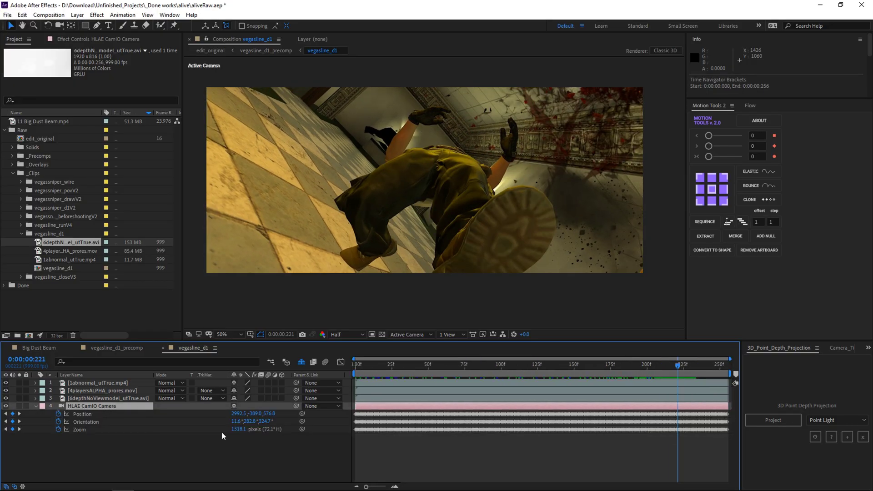
drag(86, 416, 192, 430)
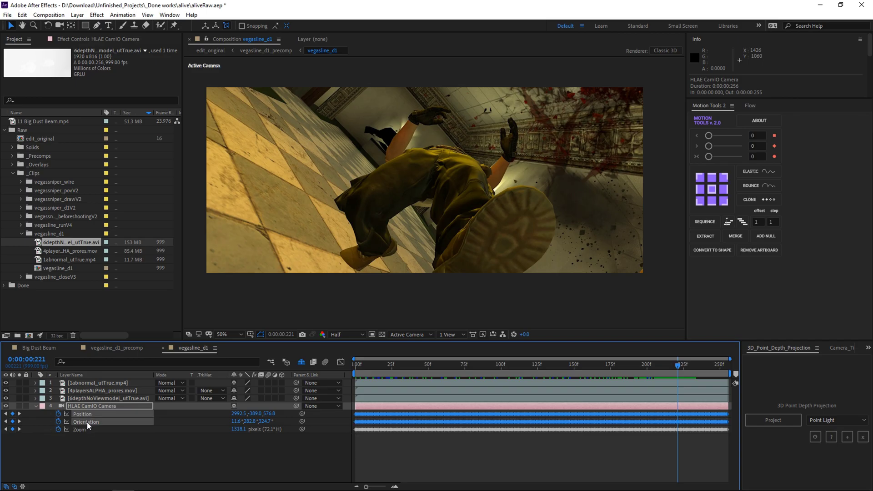
right_click(368, 422)
click(405, 376)
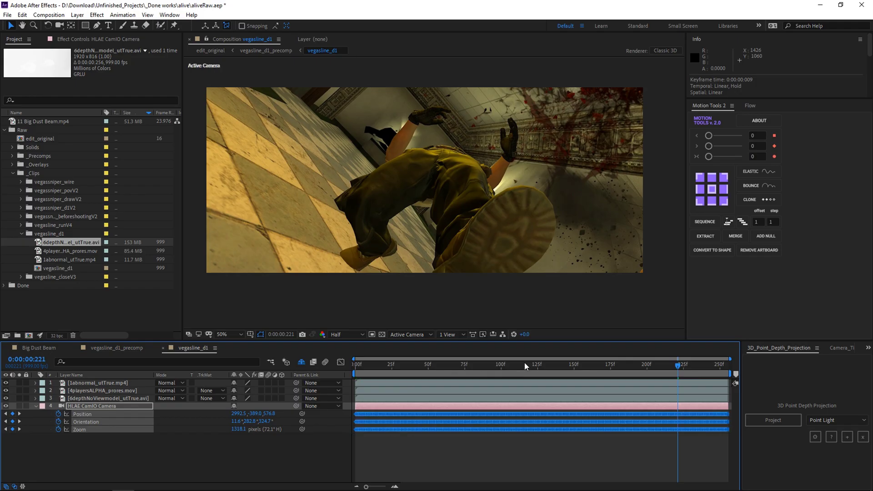
click(503, 370)
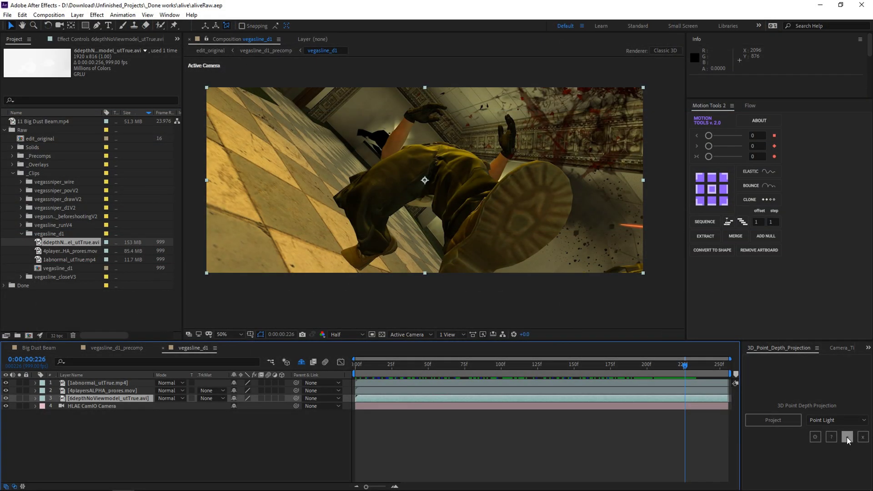
- Project a point light onto the player's body with 3D_Point_Depth_Projection's Project on Point
click(847, 437)
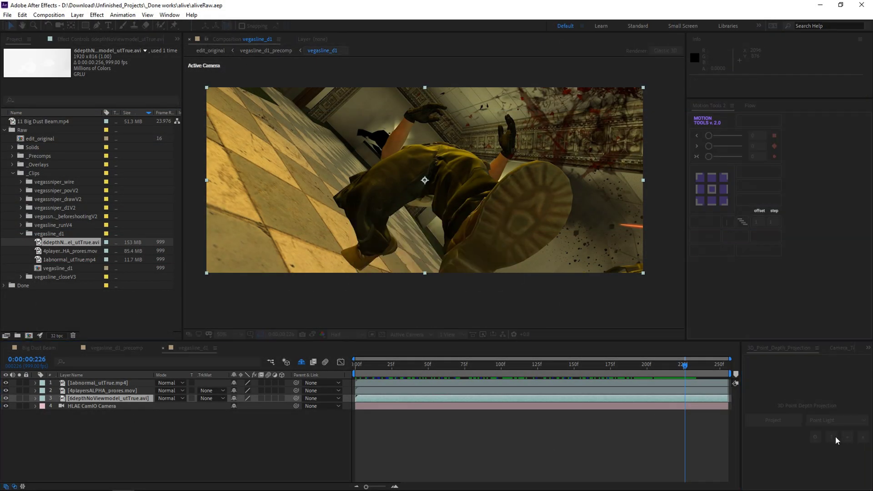
click(103, 66)
click(447, 148)
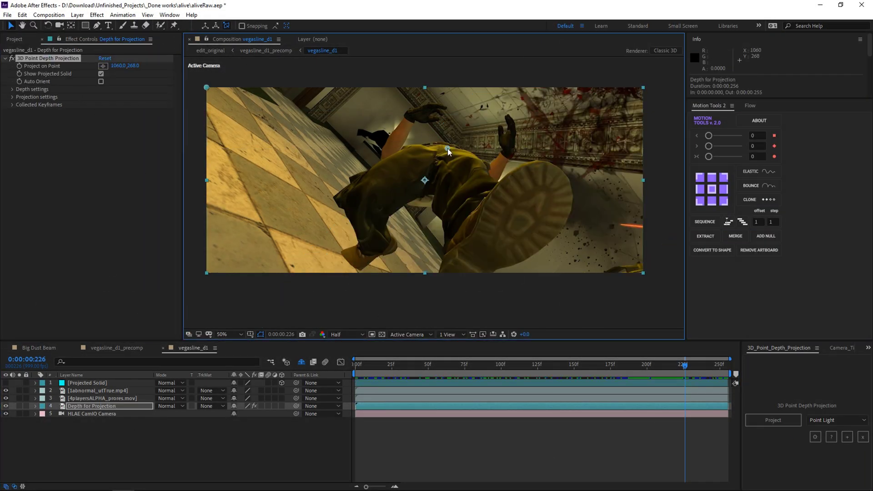
click(773, 420)
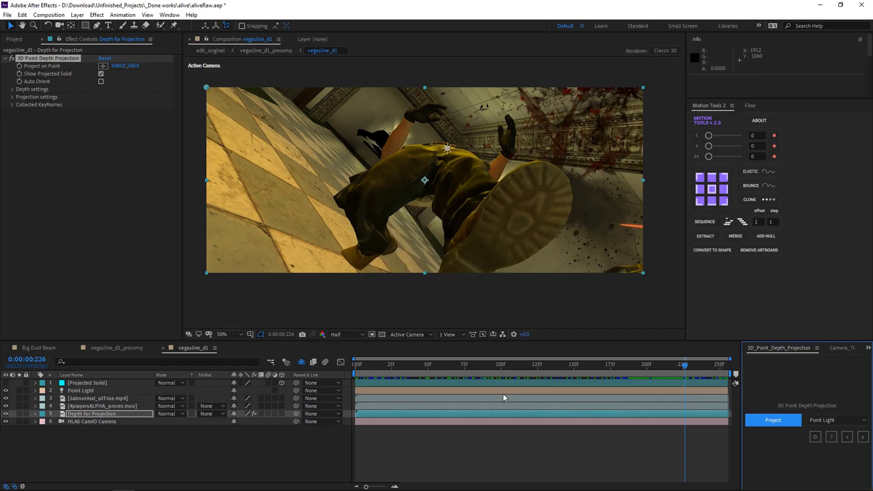
- Import 11 Big Dust Beam.mp4 as a 3D layer and scale it down to 3%
drag(634, 372, 698, 373)
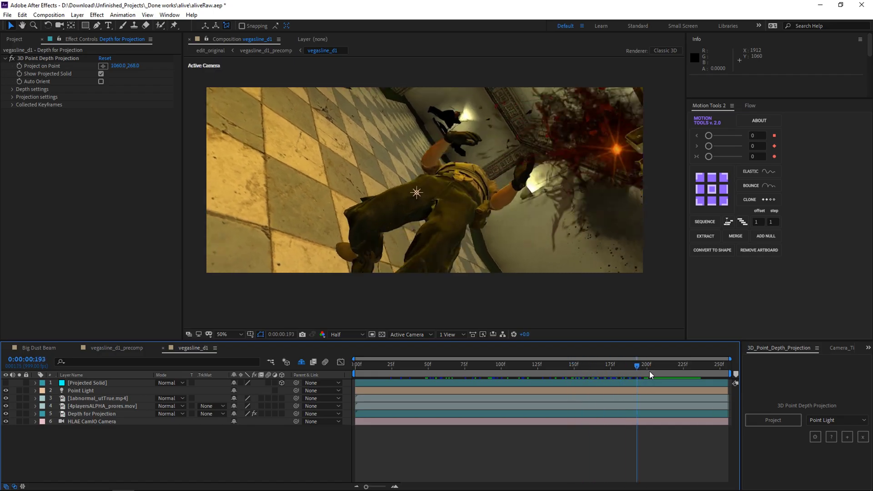
key(ctrl+i)
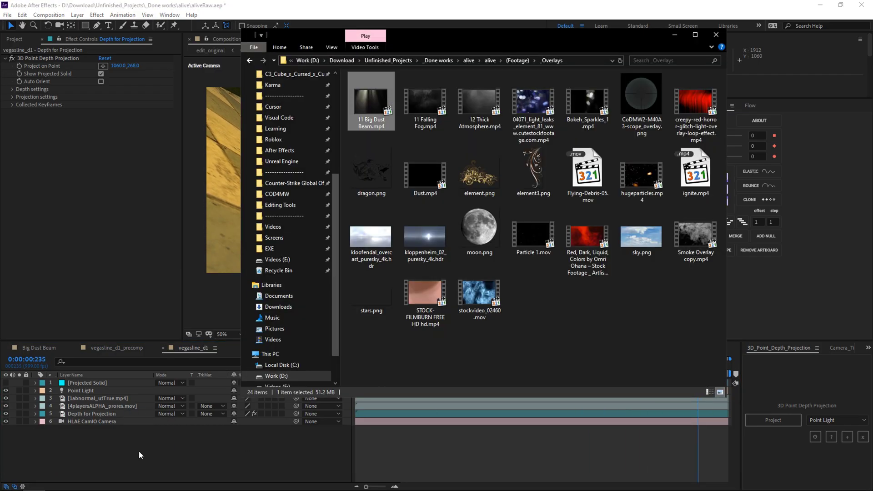
key(Return)
key(shift+Page_Up)
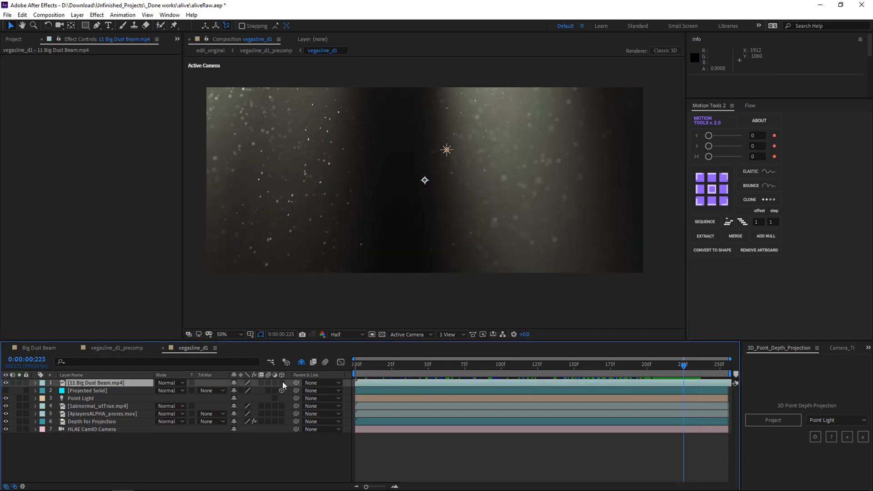
click(282, 383)
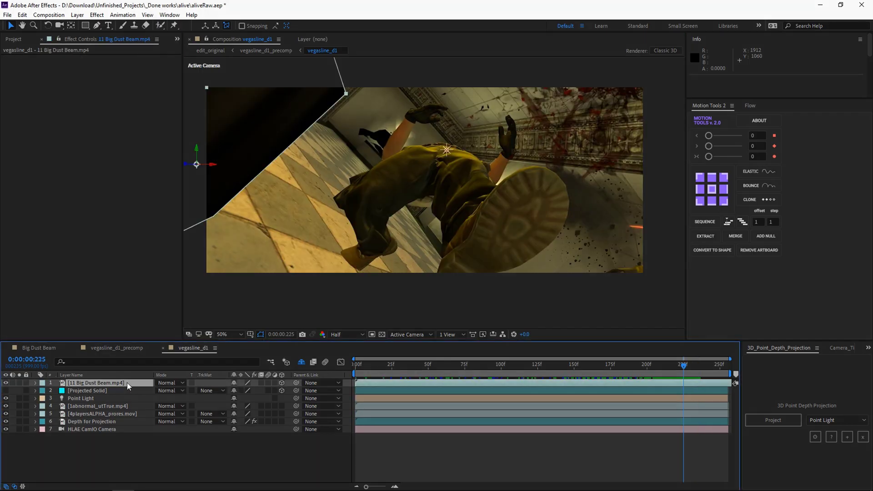
ctrl+click(86, 399)
key(p)
click(88, 382)
key(s)
drag(236, 390, 206, 392)
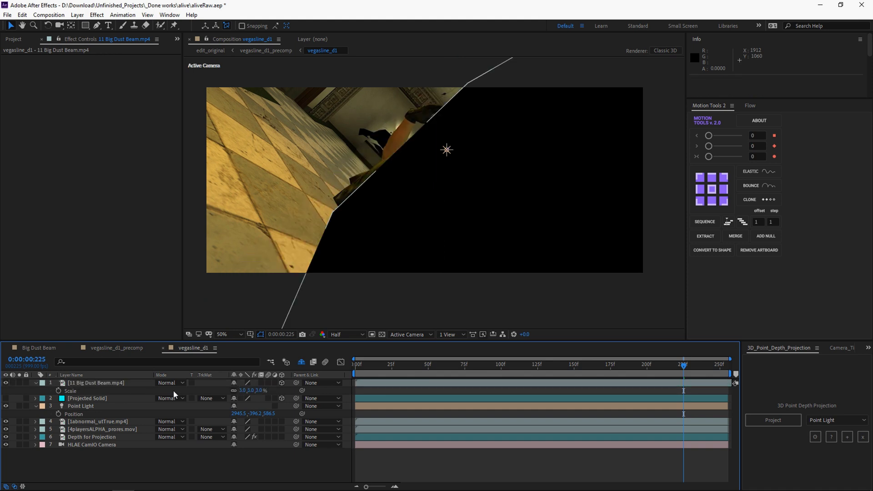
- Turn off Accepts Shadows and Accepts Lights in the 11 Big Dust Beam layer's Material Options
click(108, 382)
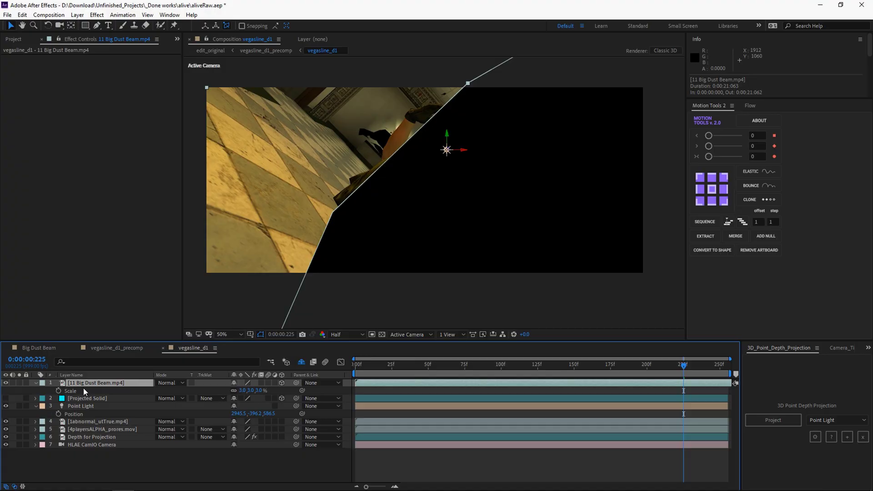
click(36, 383)
click(36, 383)
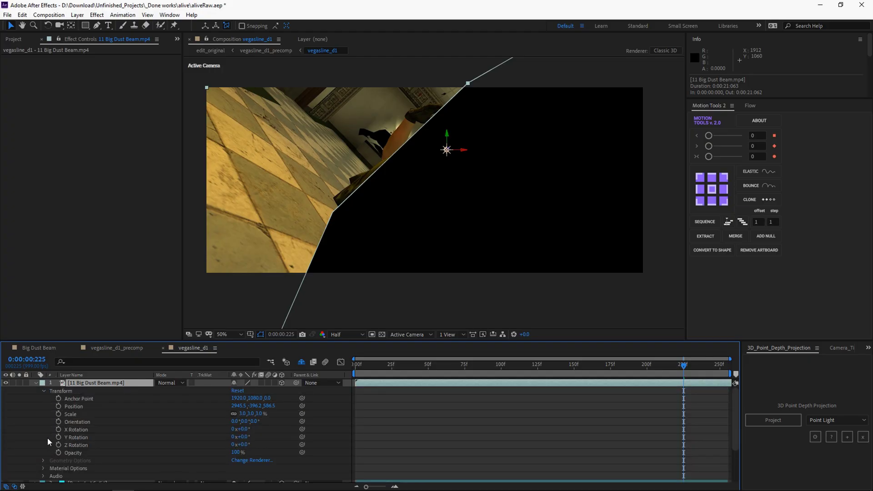
click(44, 467)
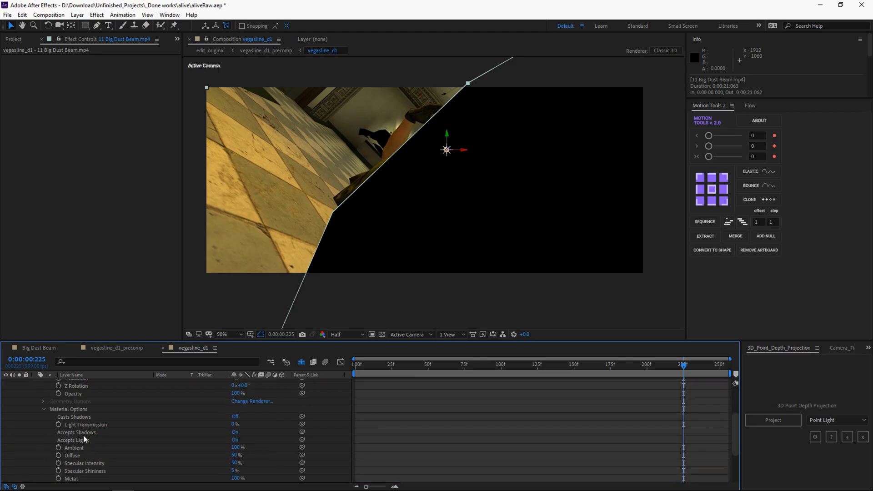
click(136, 432)
click(235, 432)
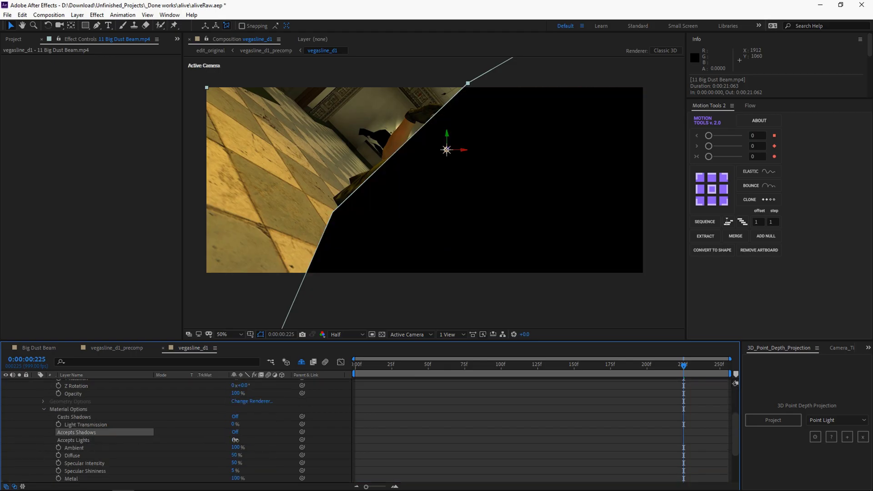
double_click(235, 440)
click(235, 440)
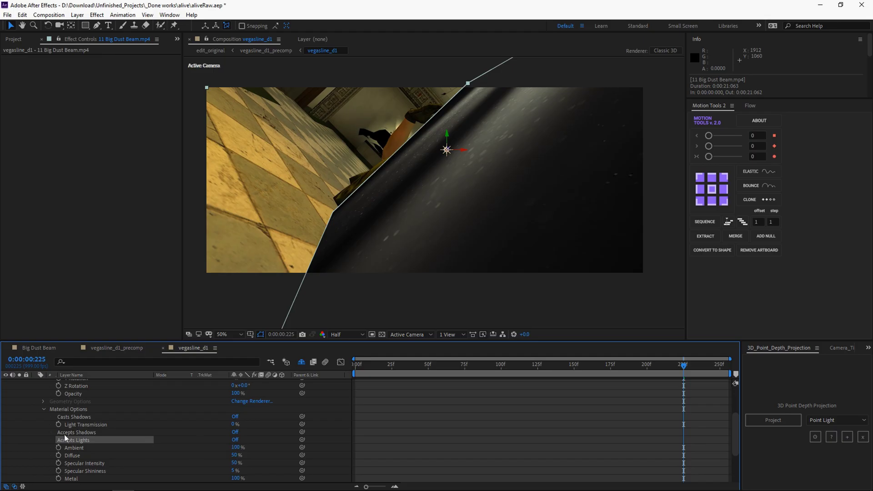
scroll(44, 415, up, 5)
click(36, 383)
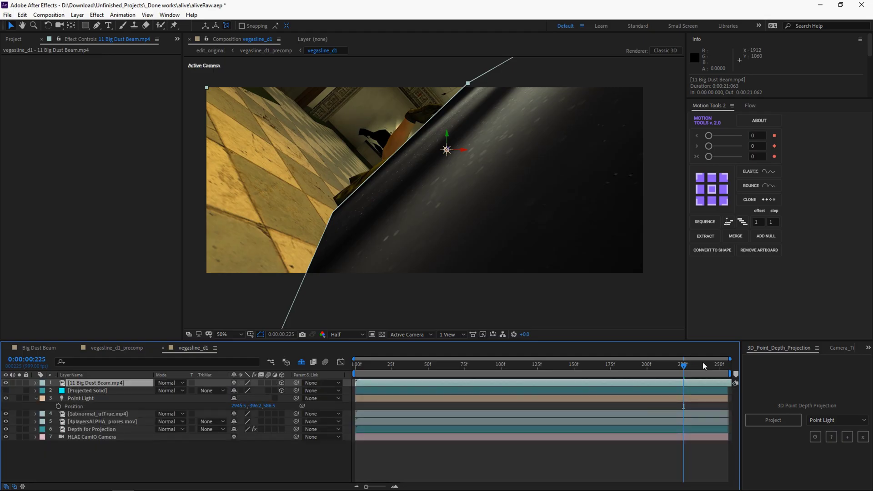
mouse_move(683, 365)
mouse_down()
mouse_move(642, 372)
mouse_move(685, 366)
mouse_up()
- Set the dust beam layer to auto-orient towards the camera
right_click(128, 383)
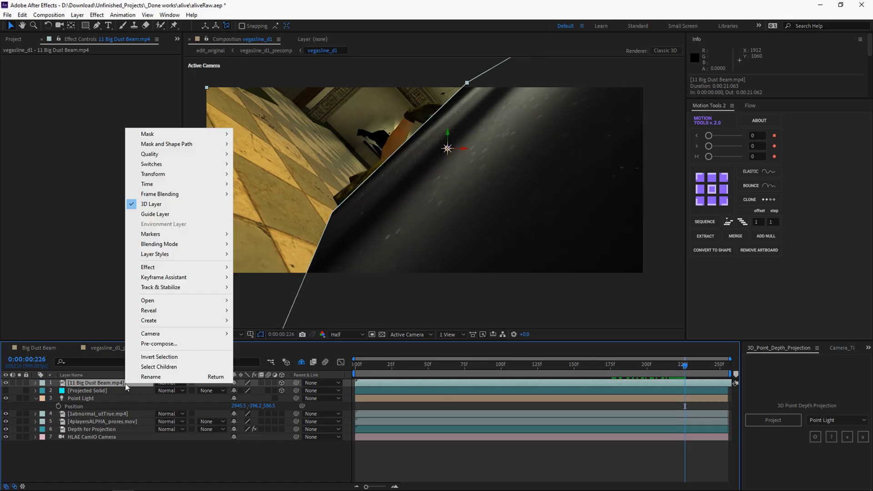
mouse_move(181, 178)
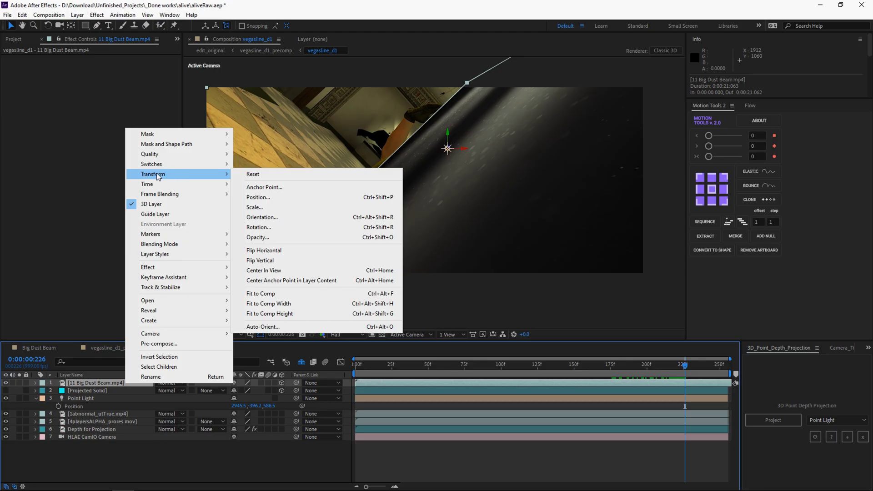
click(278, 327)
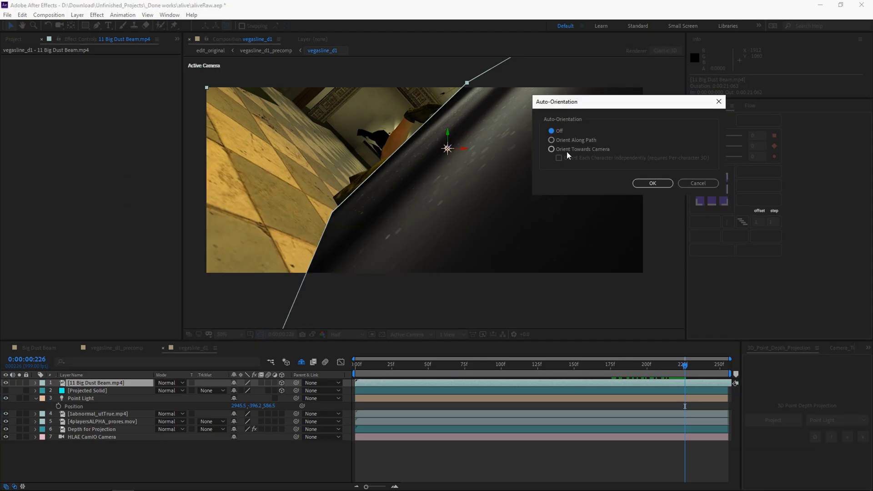
click(653, 183)
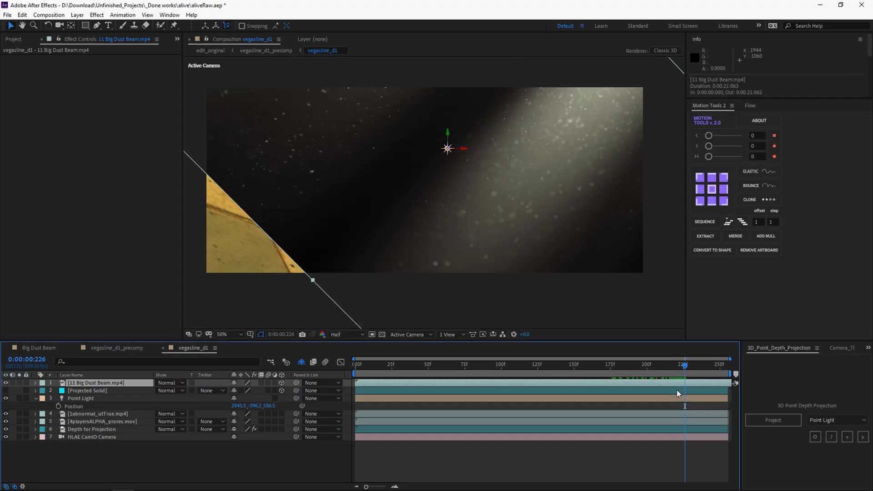
- Paste a new Position and 330° Z Rotation into the dust beam layer's transform
drag(685, 366, 439, 372)
click(36, 382)
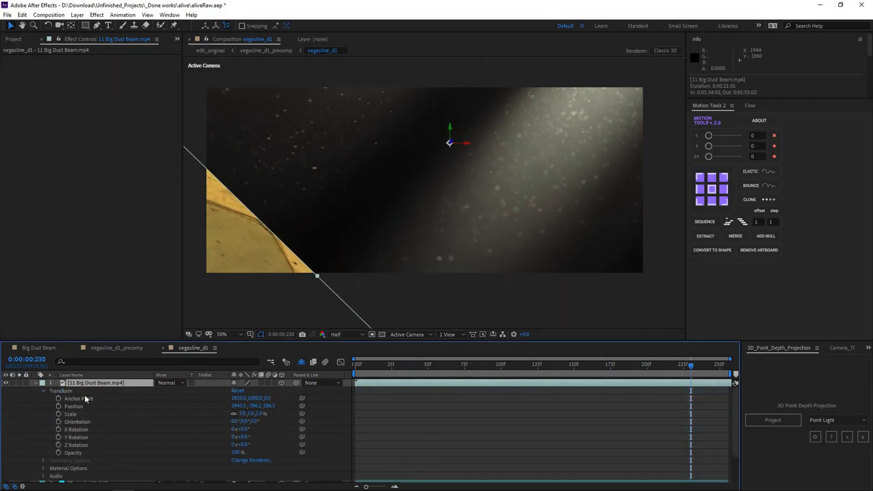
shift+click(81, 447)
key(ctrl+v)
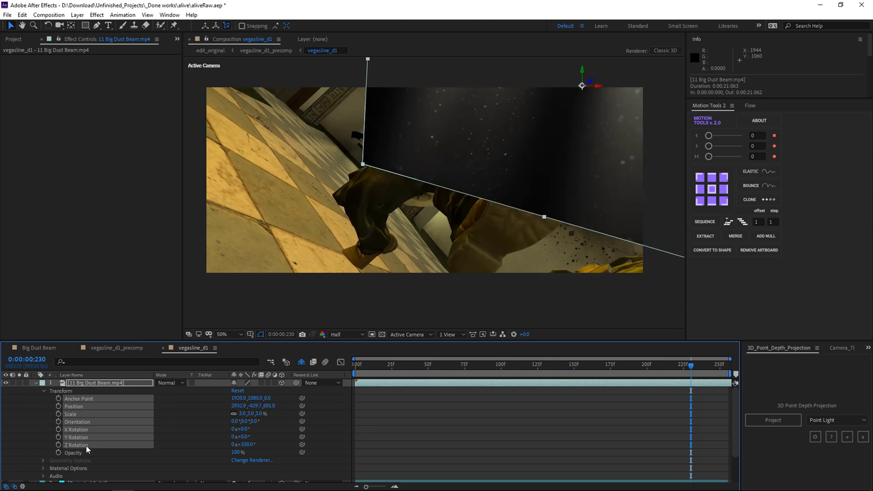
click(455, 409)
key(Page_Up)
key(Page_Up)
key(Page_Up)
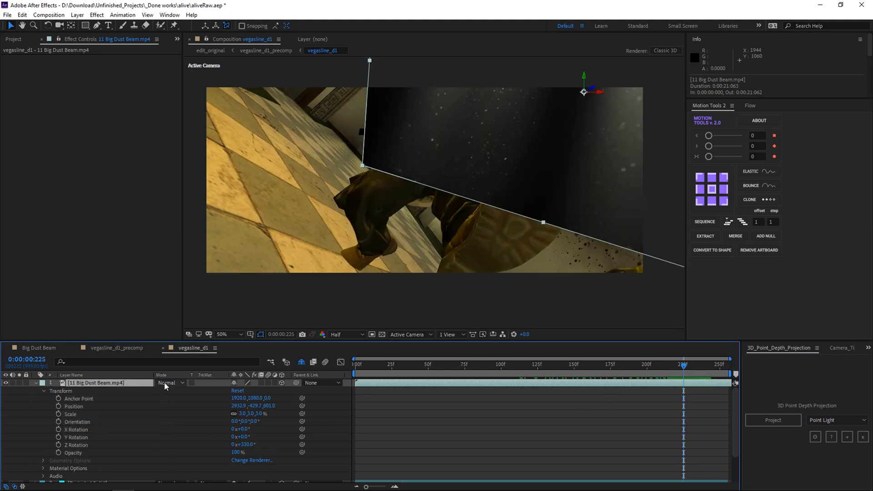
click(166, 383)
click(200, 208)
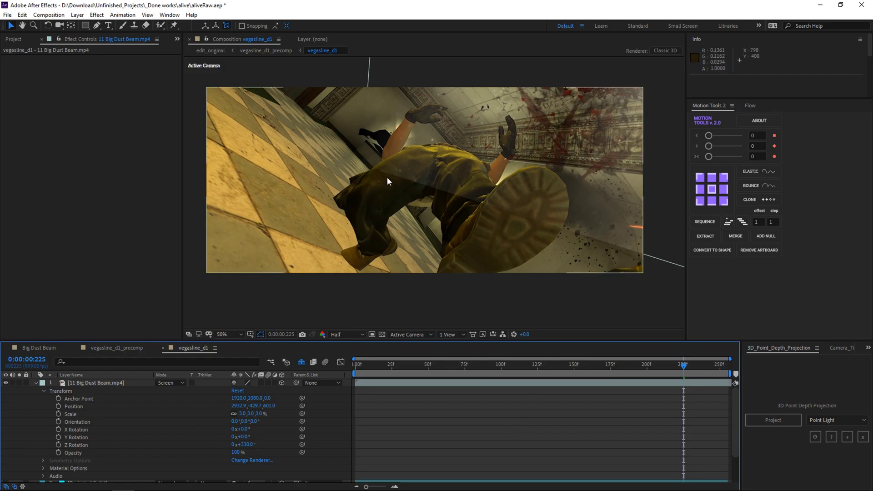
drag(681, 367, 686, 365)
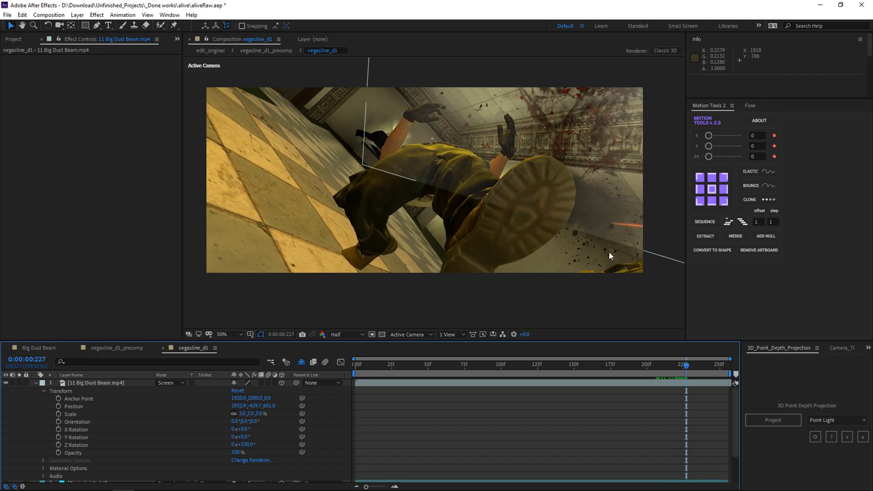
click(173, 383)
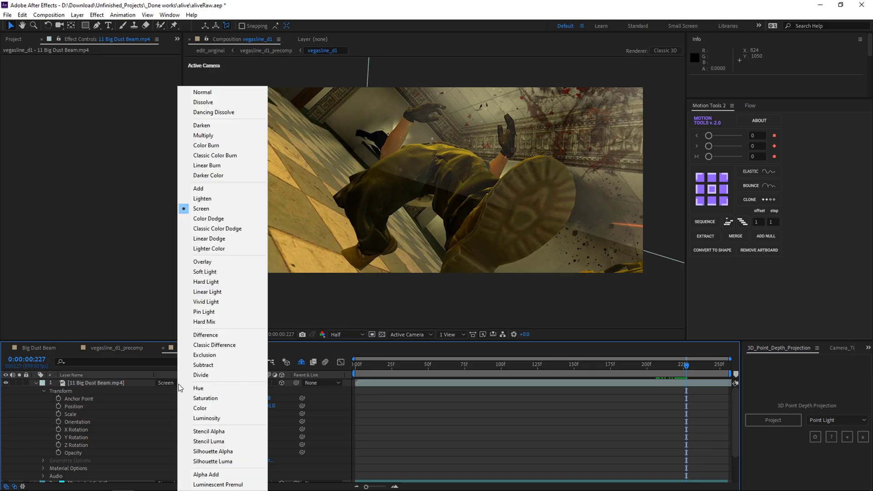
click(203, 93)
click(36, 384)
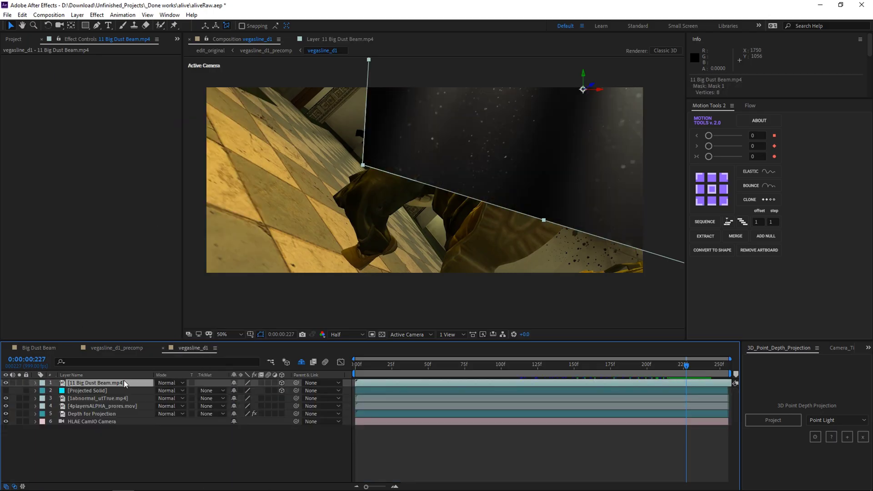
- Draw a five-point mask around the dust beam in its Layer view (405 px feather, -409 px expansion)
right_click(104, 384)
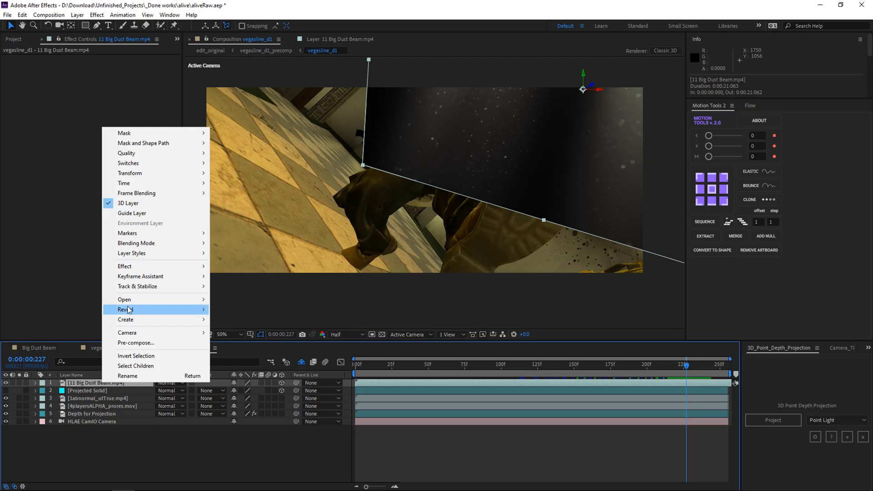
mouse_move(148, 300)
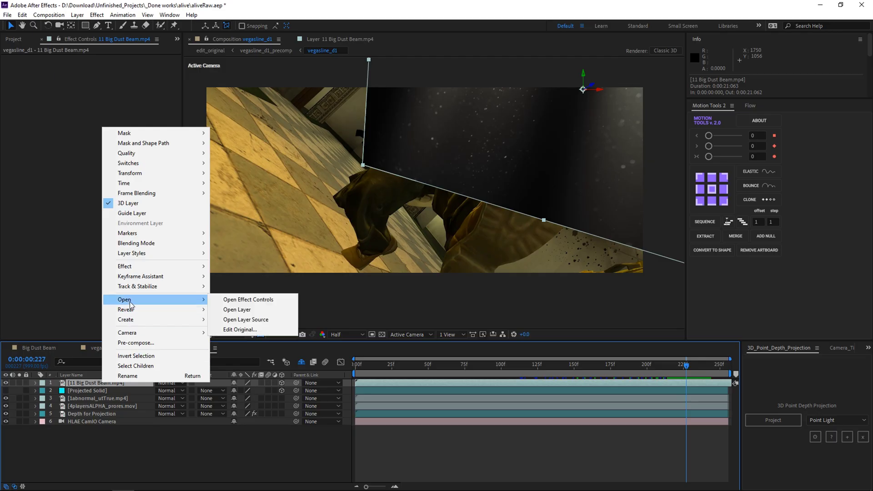
click(239, 309)
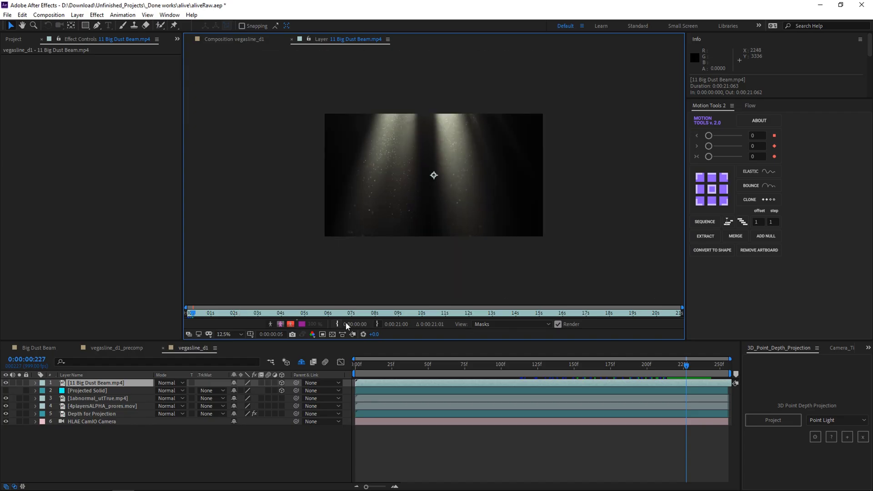
click(501, 324)
click(491, 359)
click(97, 26)
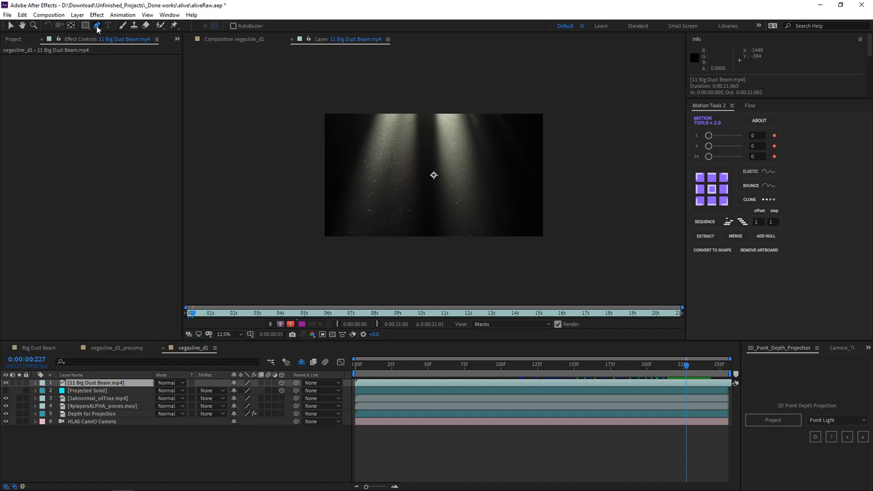
click(362, 110)
click(331, 185)
click(332, 242)
click(508, 239)
click(503, 110)
click(363, 111)
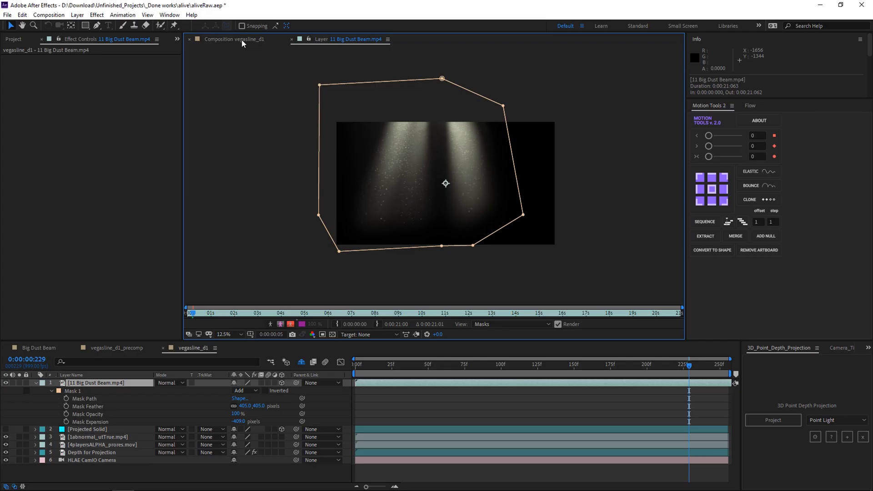
- Set the masked dust beam layer's blending mode to Screen in vegasline_d1
click(241, 39)
key(m)
click(168, 383)
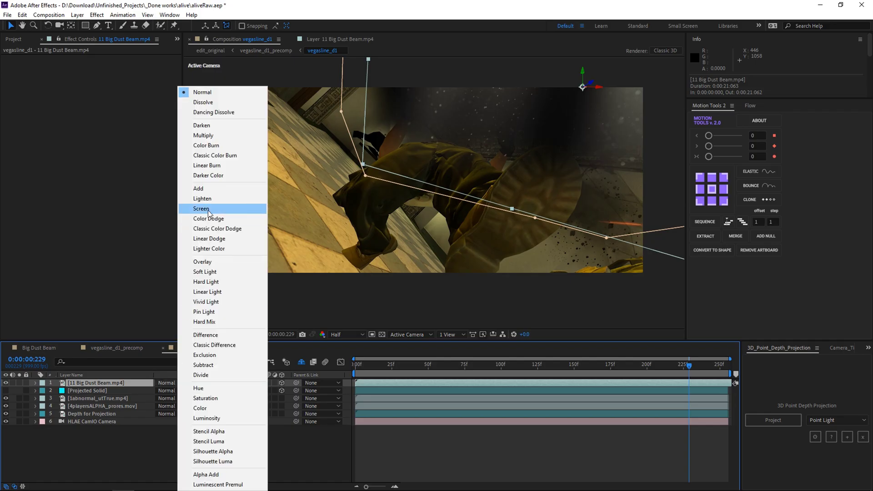
click(209, 210)
- Switch to the vegasline_d1_precomp composition through the flowchart
click(593, 437)
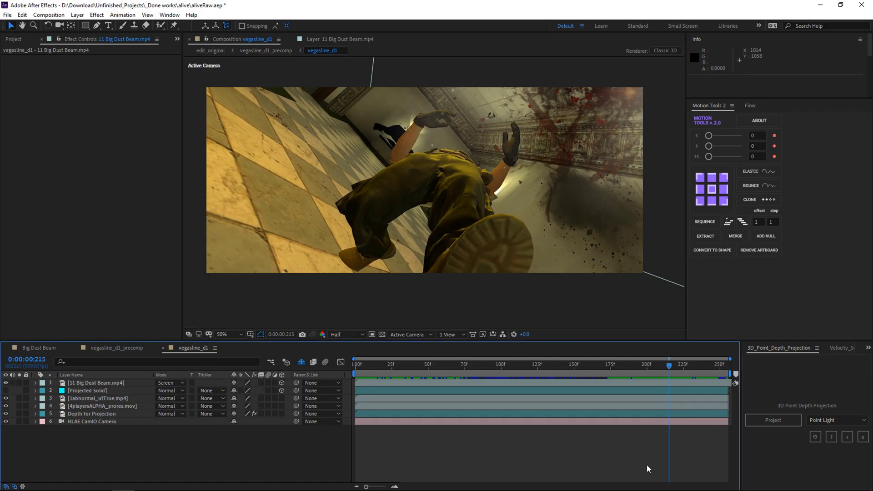
key(Tab)
click(647, 464)
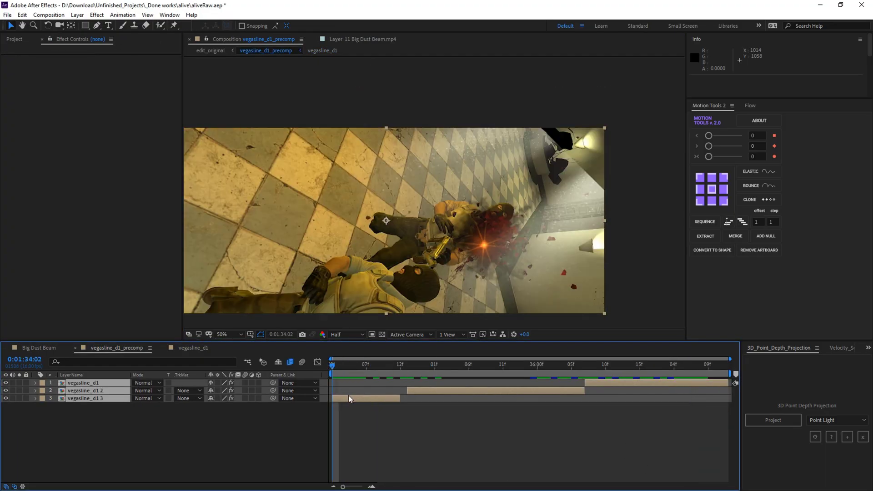
- Reveal the keyframes of all three precomp layers and bring up the Velocity_Script panel
key(u)
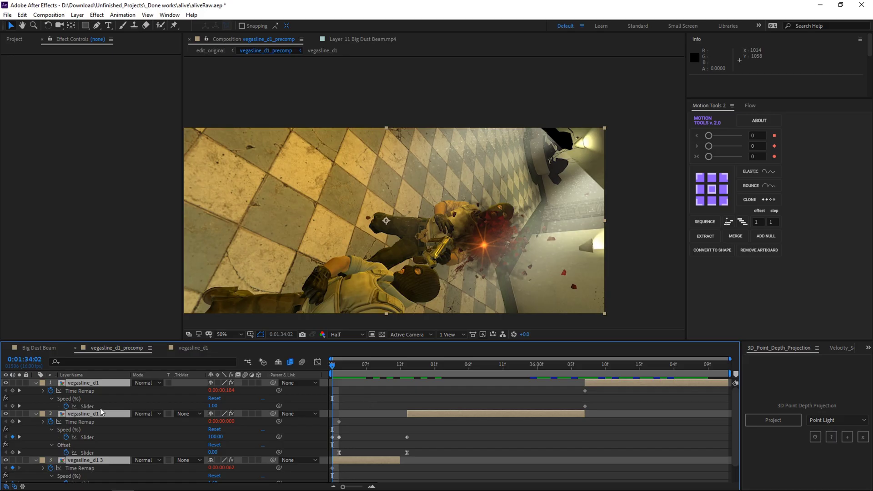
scroll(116, 416, down, 2)
scroll(117, 439, up, 2)
click(839, 349)
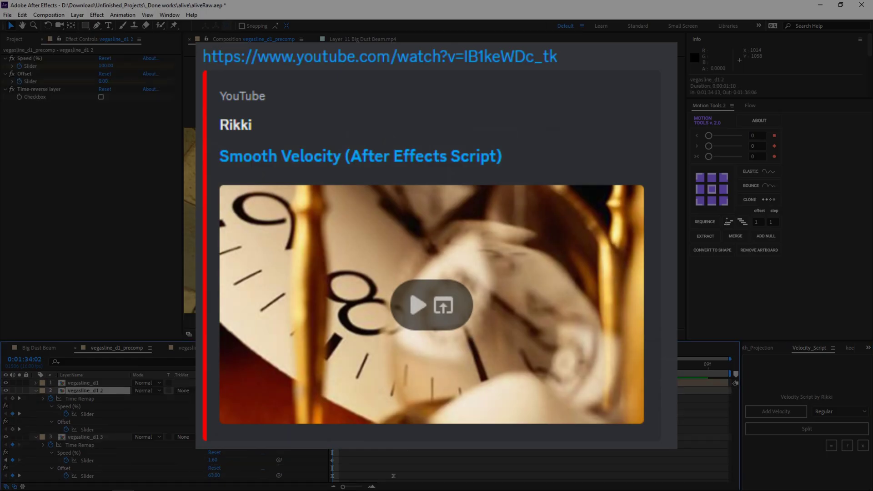
- Preview the speed-ramped vegasline_d1 3 clip and scrub to 0:01:36:14
click(85, 399)
key(space)
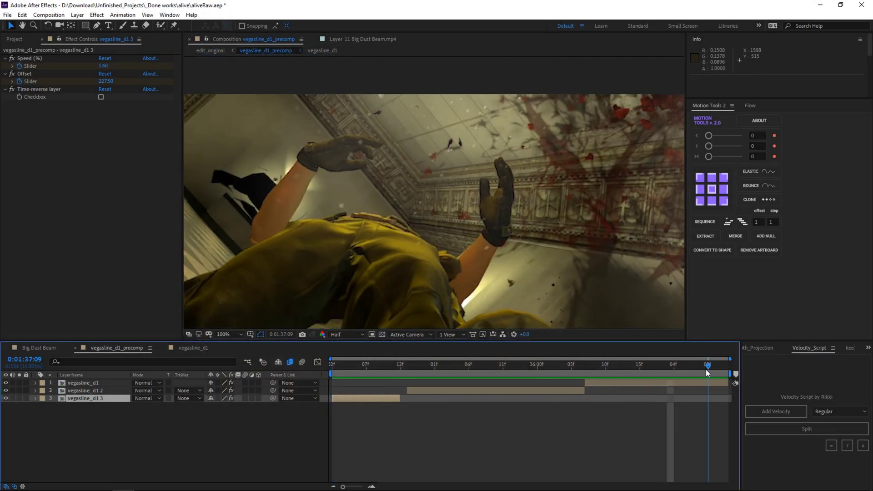
click(599, 372)
key(space)
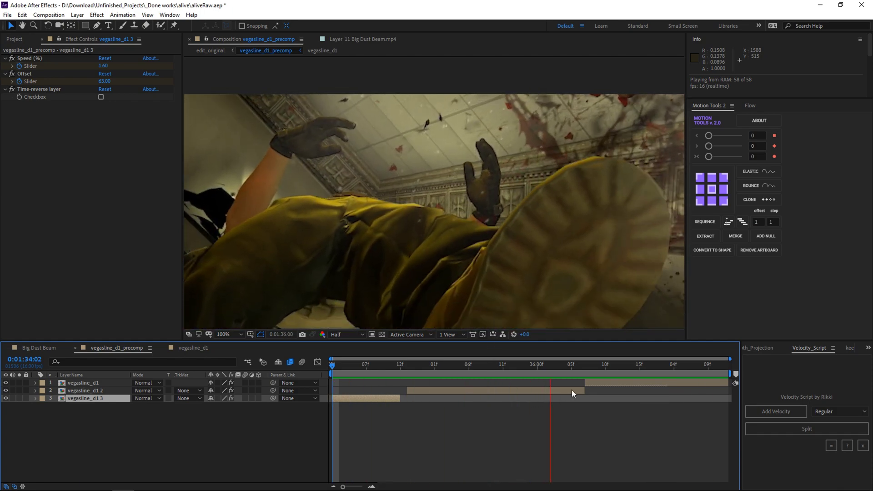
drag(589, 370, 631, 373)
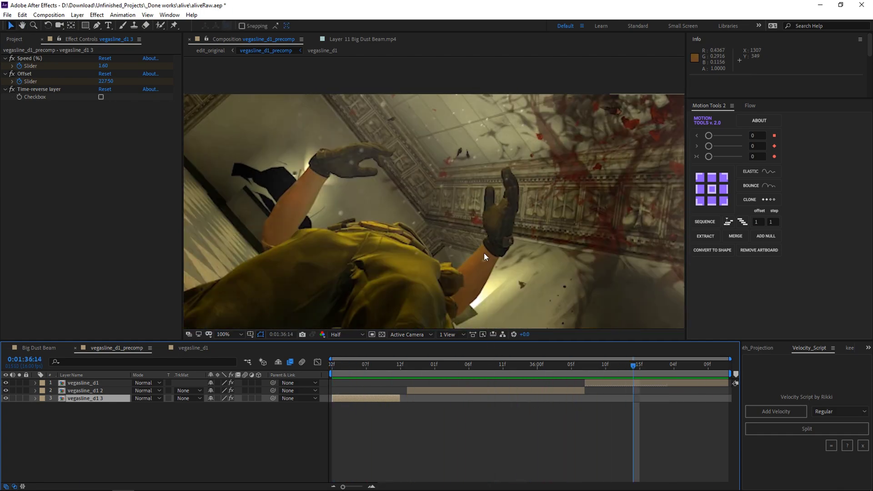
scroll(483, 253, down, 2)
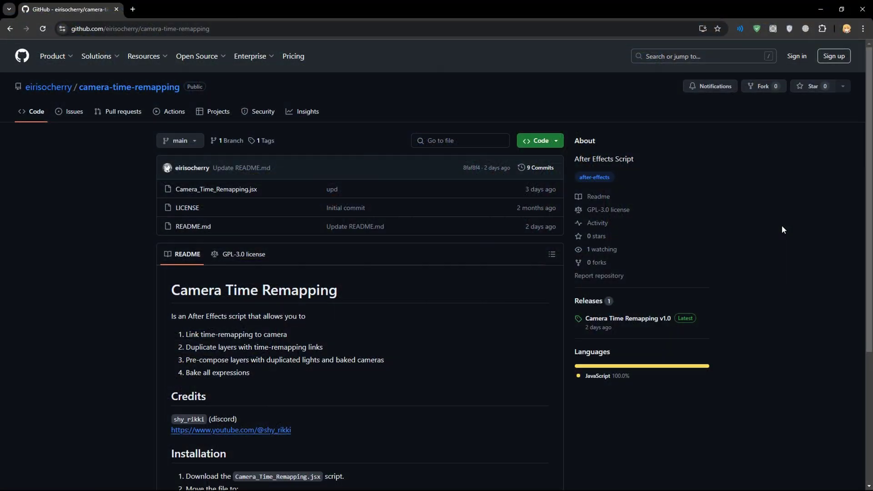
- Download Camera_Time_Remapping.jsx from the GitHub Releases page and paste it into ScriptUI Panels
scroll(743, 232, down, 2)
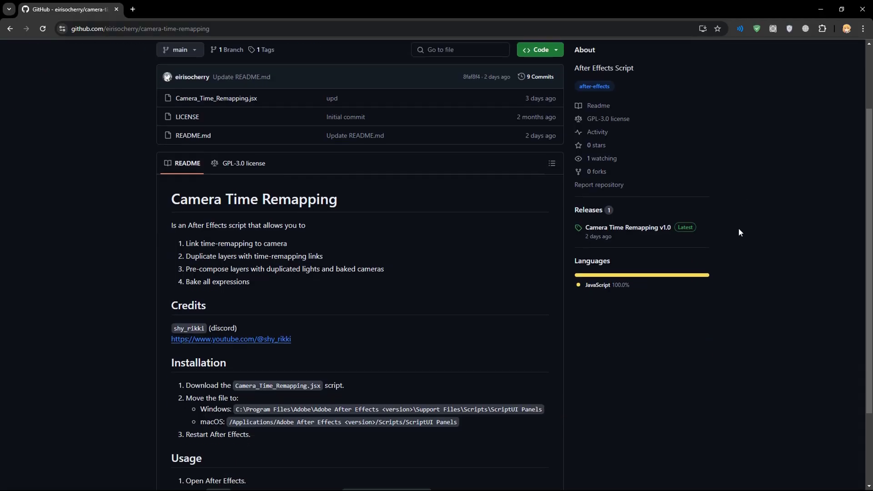
click(586, 214)
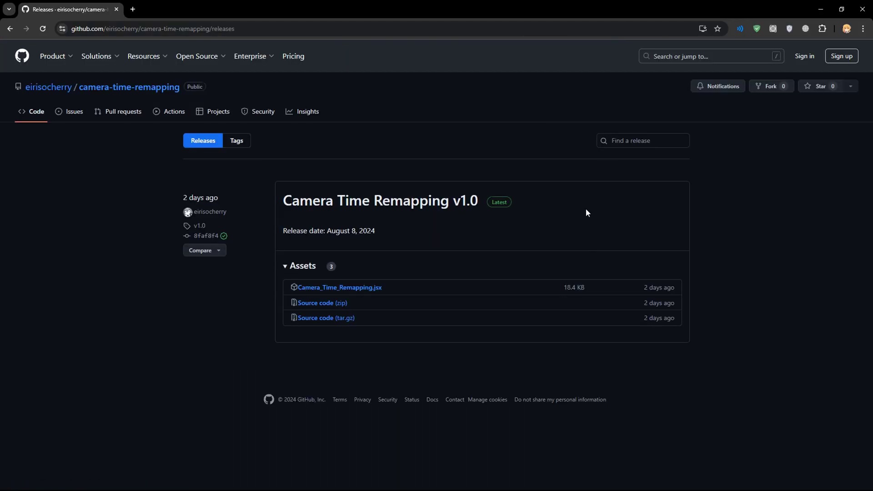
click(353, 289)
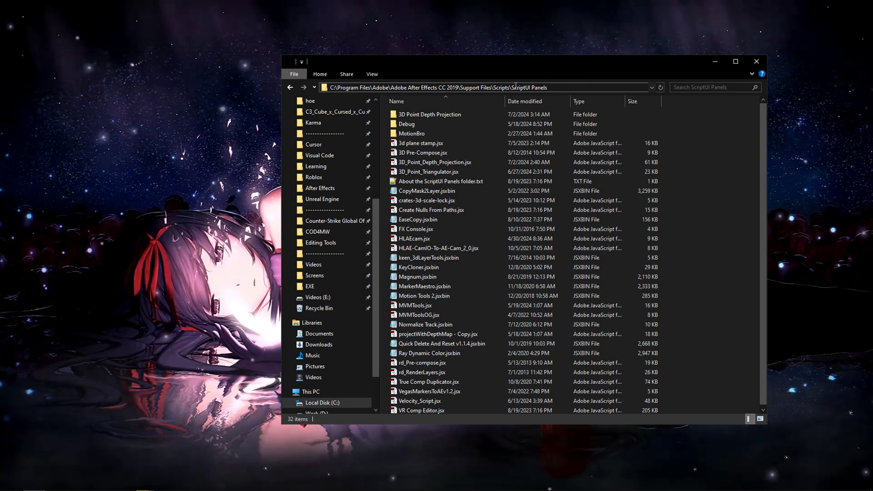
right_click(701, 170)
click(716, 235)
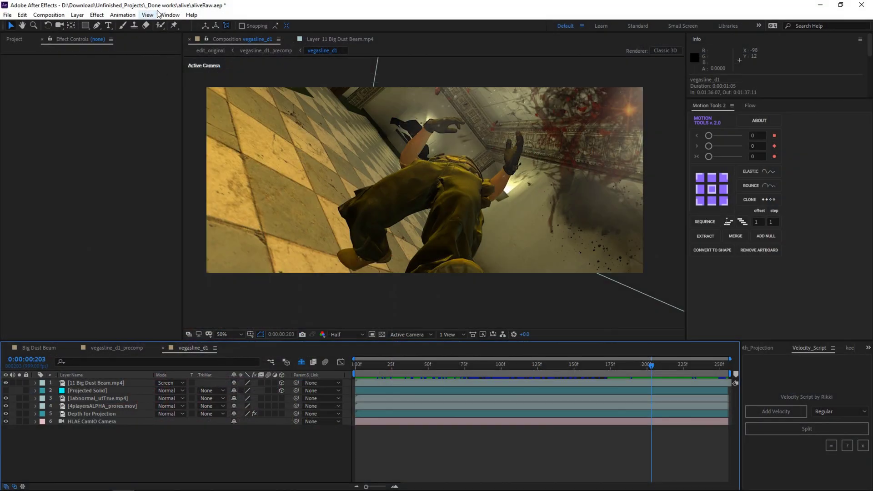
- Open the Camera_Time_Remapping script panel and dock it into the workspace
click(168, 15)
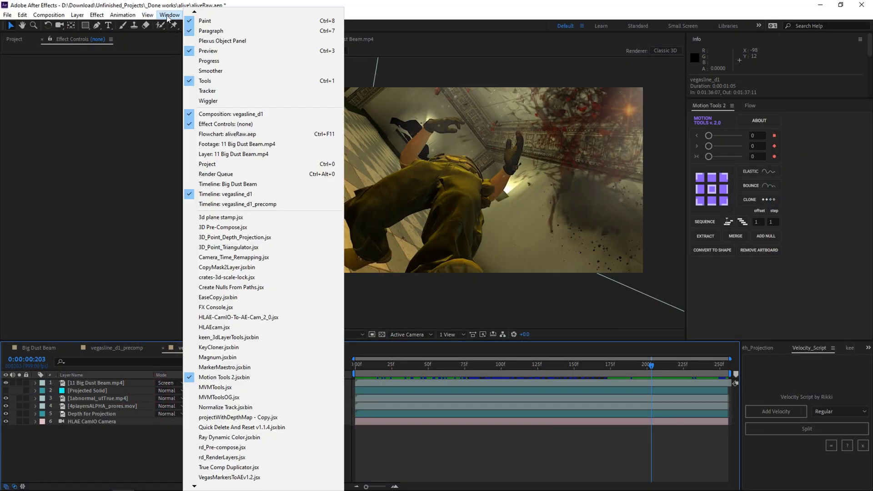
click(237, 258)
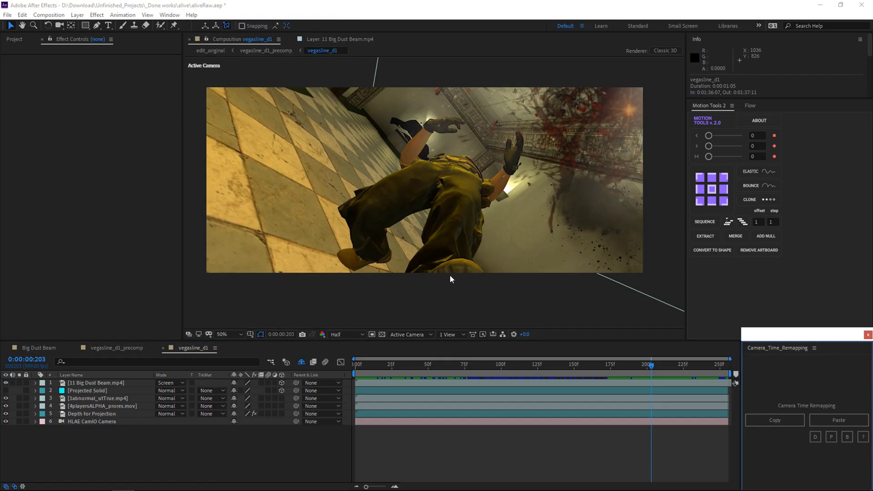
mouse_move(763, 337)
mouse_down()
mouse_move(371, 137)
mouse_move(753, 349)
mouse_up()
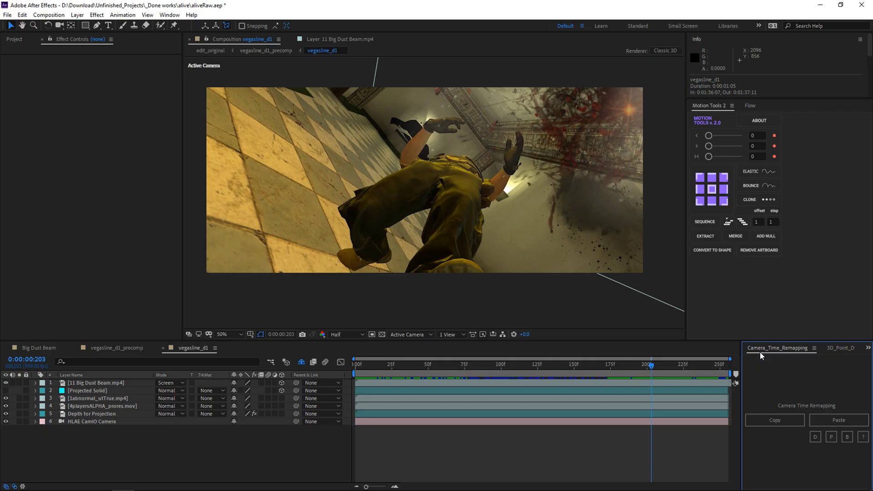
- Copy the HLAE CamIO Camera layer's animation with the panel's Copy button
click(94, 421)
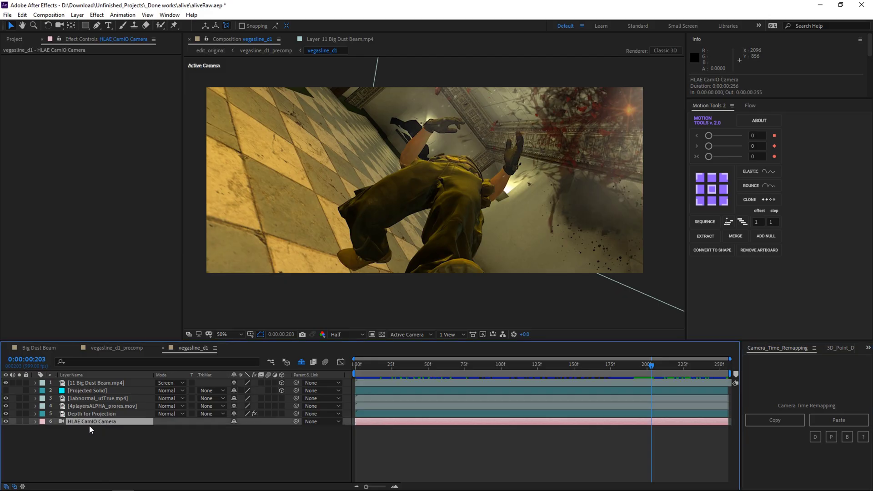
click(776, 420)
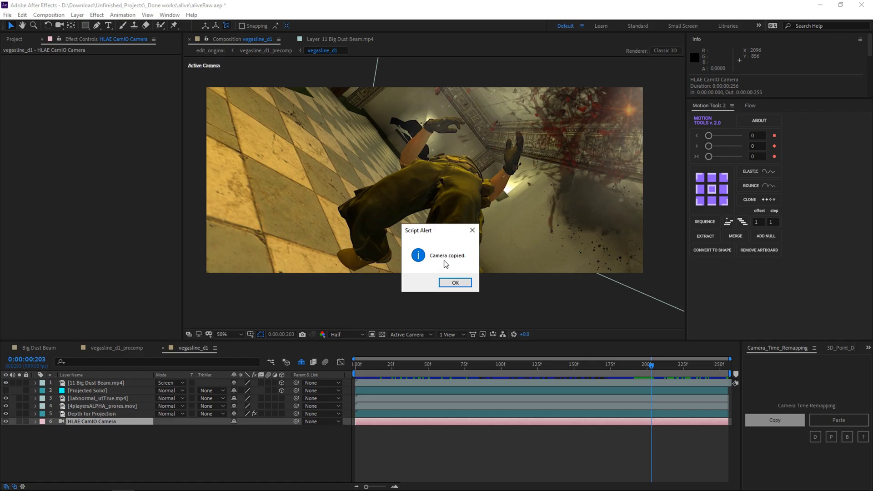
click(455, 282)
click(505, 452)
- Paste the copied camera onto all three vegasline layers in vegasline_d1_precomp
key(Tab)
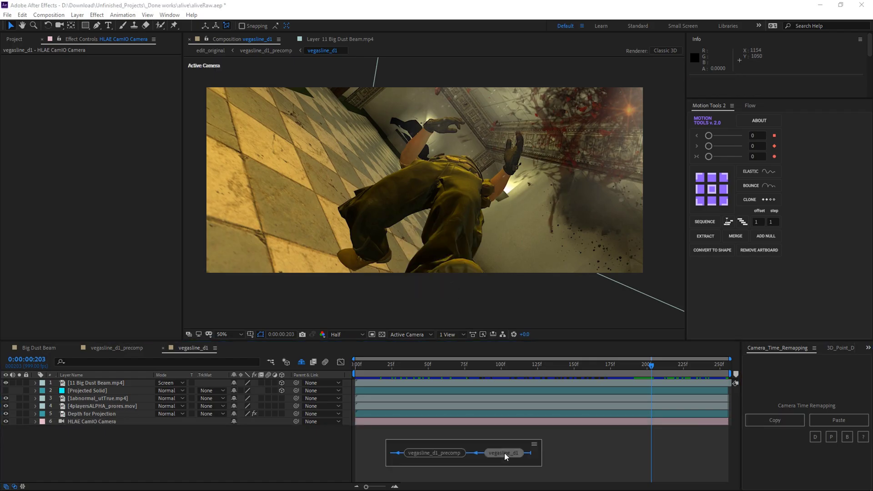
click(503, 452)
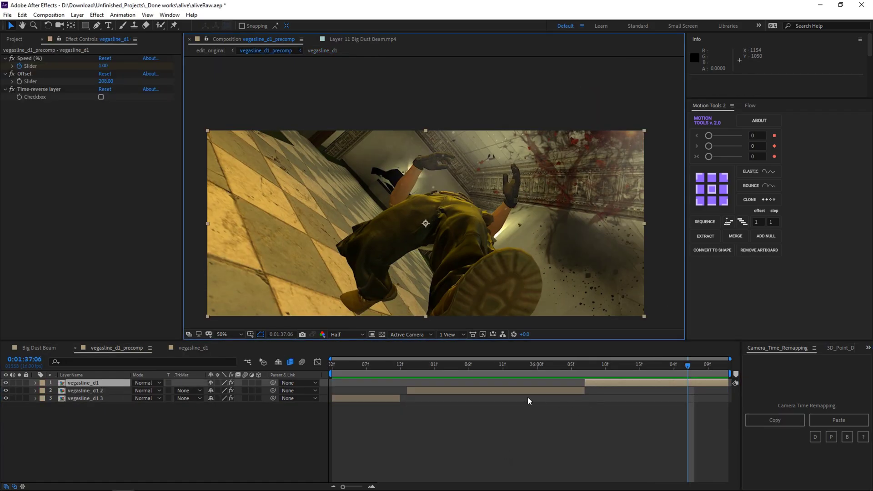
click(89, 418)
click(91, 381)
shift+click(89, 398)
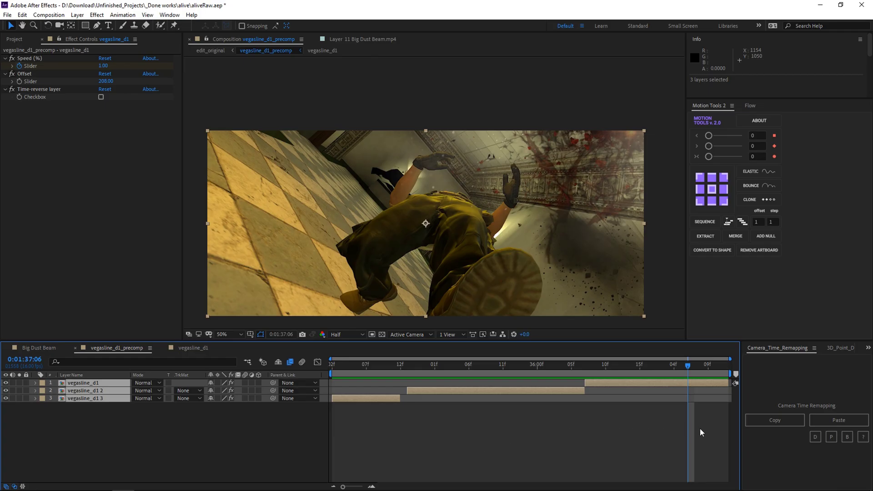
click(842, 420)
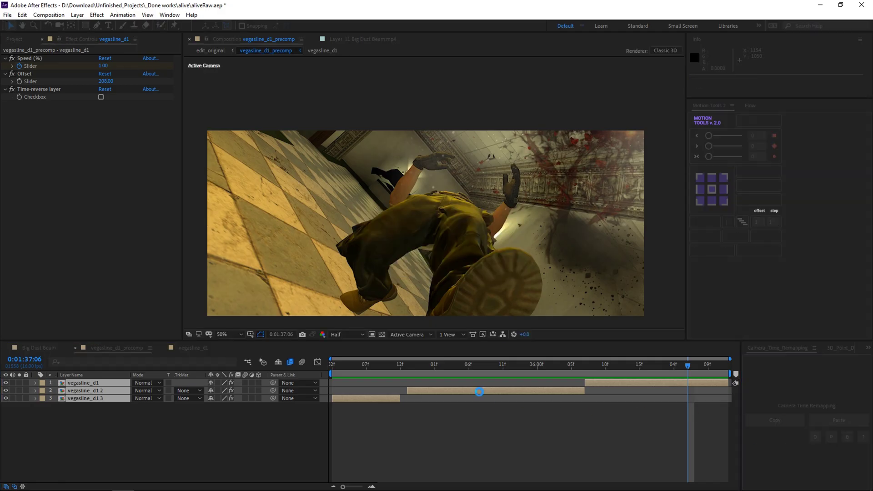
- Check the Position, Orientation and Zoom keyframes on each new [Camera] layer
click(504, 420)
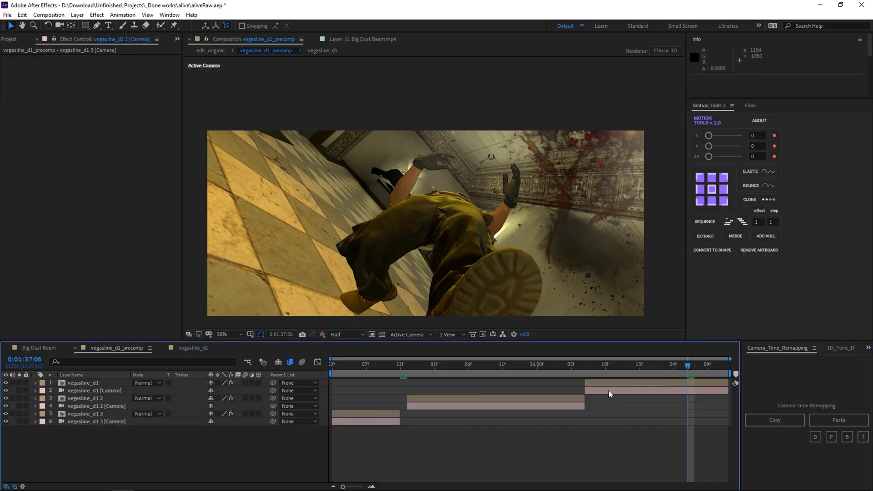
click(608, 390)
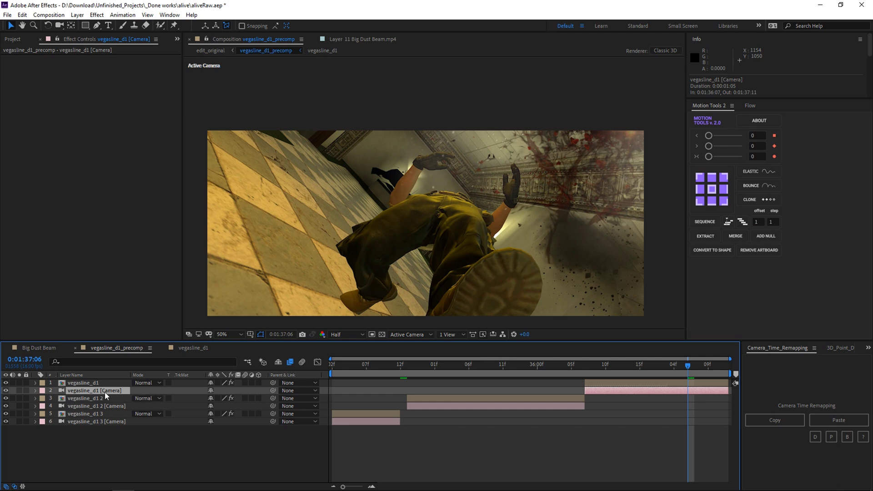
key(u)
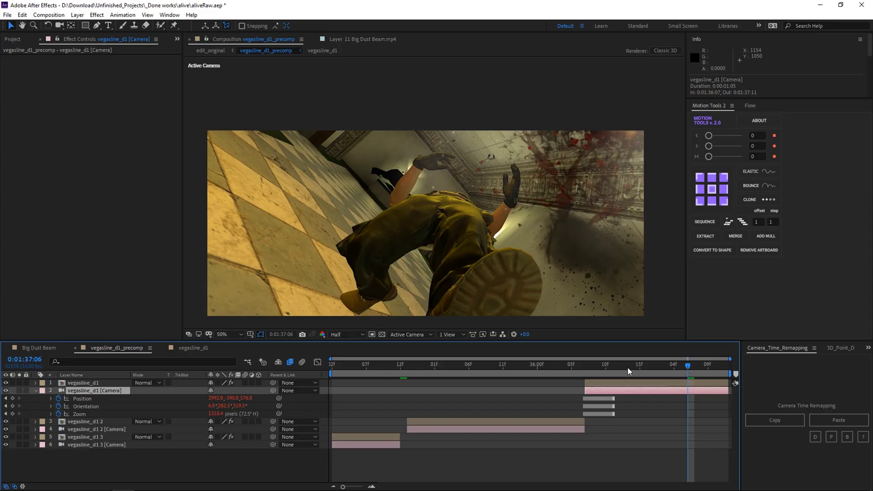
drag(657, 363, 530, 363)
click(506, 429)
key(u)
click(351, 468)
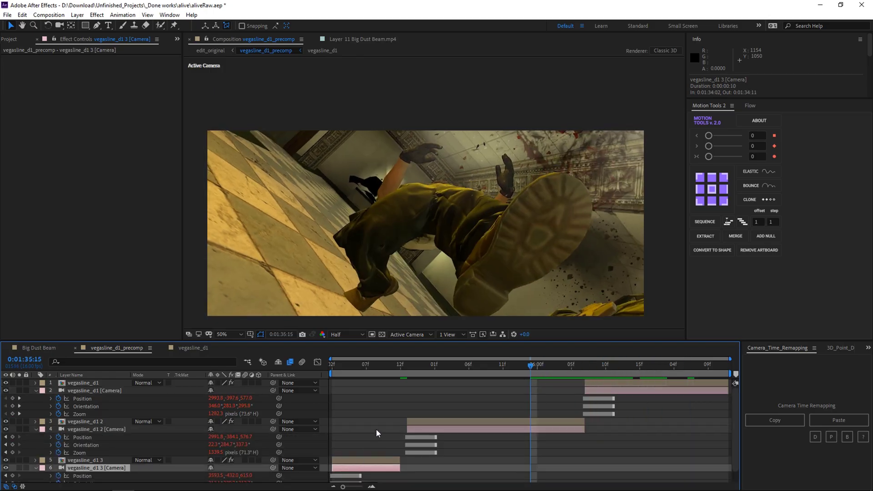
- Copy the 11 Big Dust Beam layer from vegasline_d1 and paste it atop vegasline_d1_precomp
double_click(632, 383)
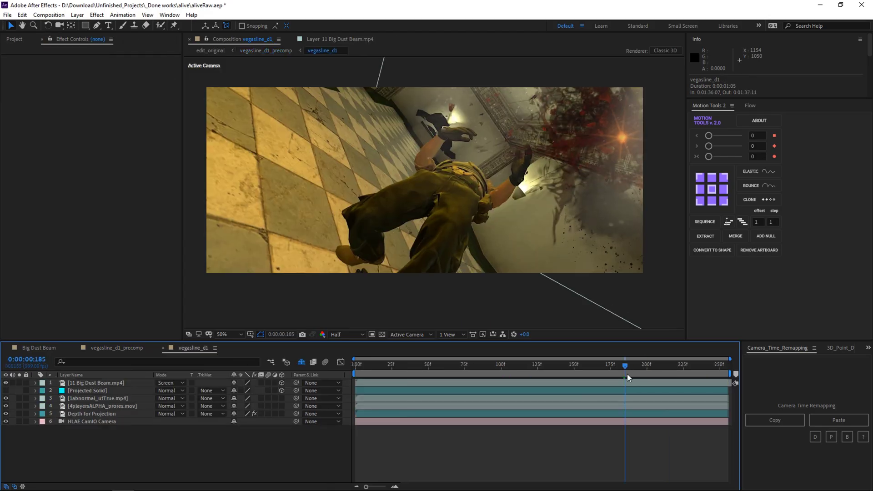
key(shift+comma)
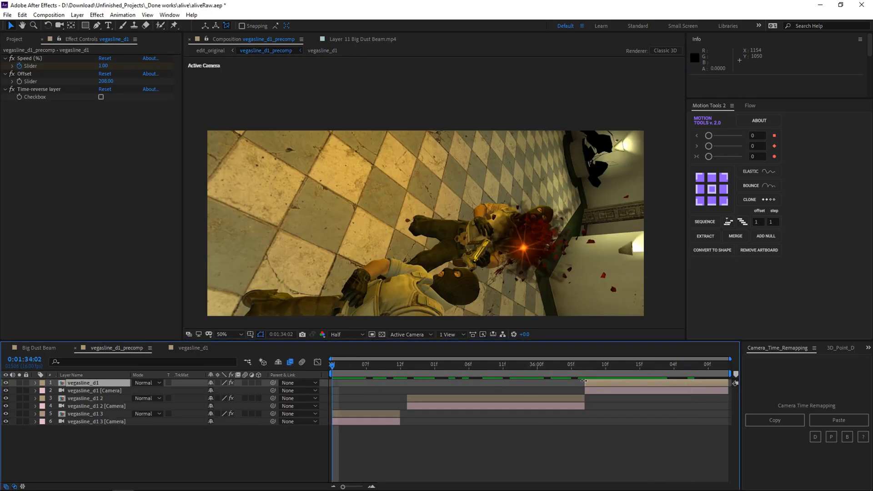
key(ctrl+v)
click(634, 370)
drag(634, 369, 386, 362)
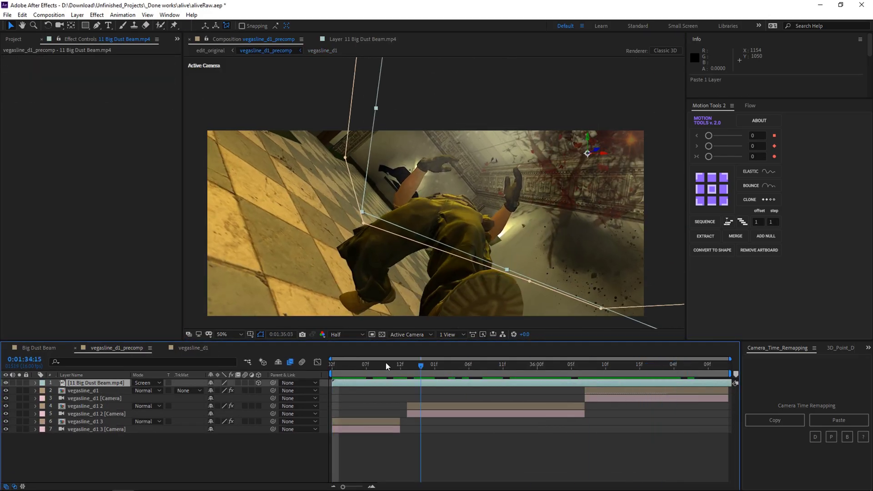
- Preview the precomp with the dust beam, then select the three vegasline layers
key(space)
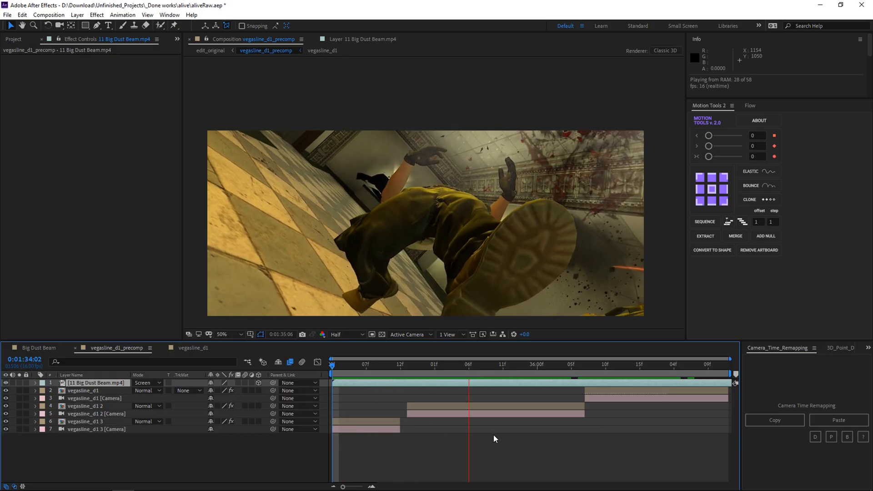
scroll(520, 225, up, 2)
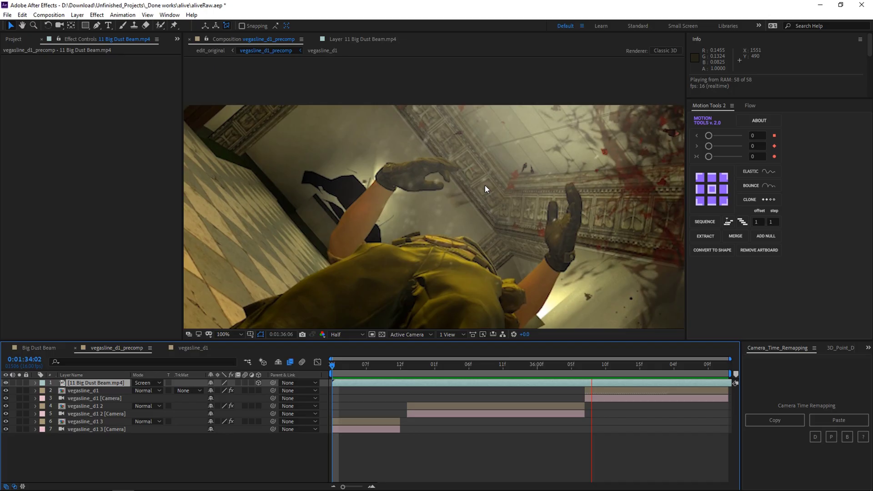
click(550, 442)
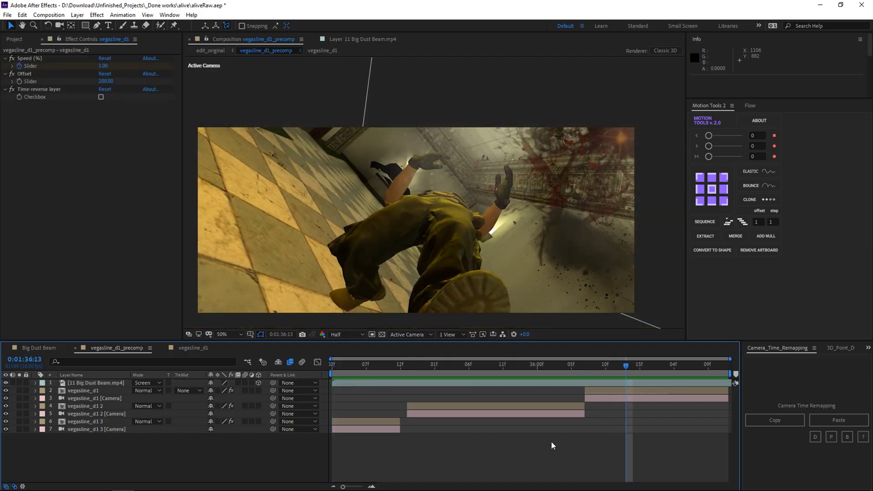
click(606, 391)
ctrl+click(531, 406)
ctrl+click(368, 422)
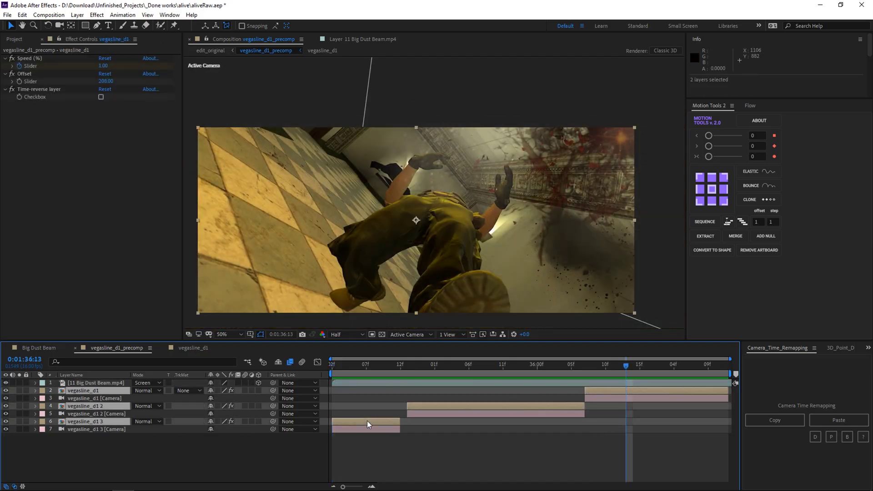
- Create linked time-remapped duplicates of the three vegasline layers with the D button
click(816, 439)
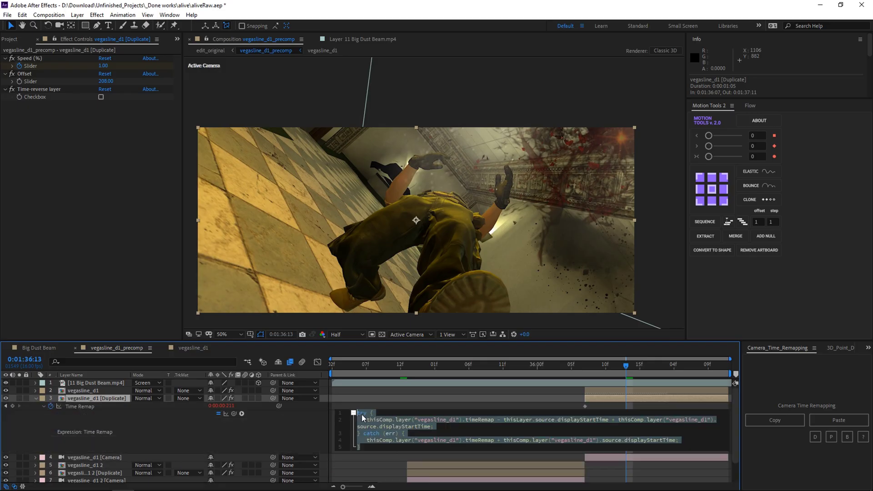
click(364, 418)
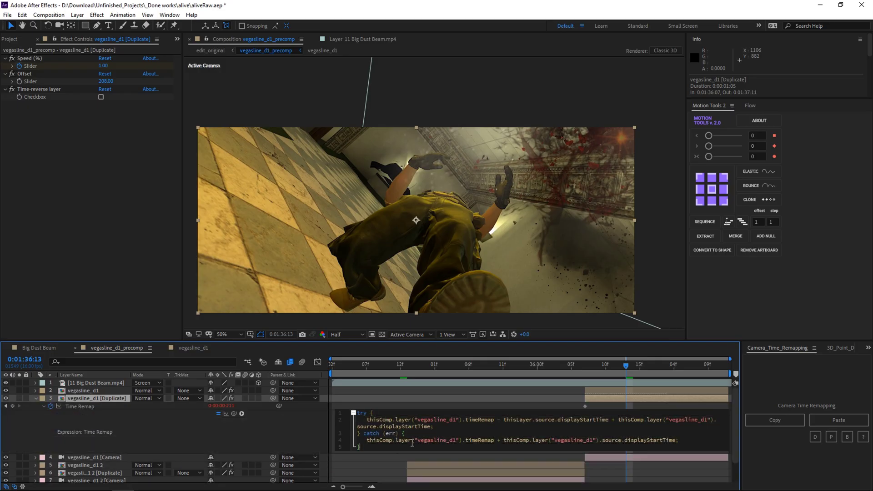
click(35, 398)
- Keyframe vegasline_d1's Speed slider at 3, then raise it to 14
click(86, 391)
key(u)
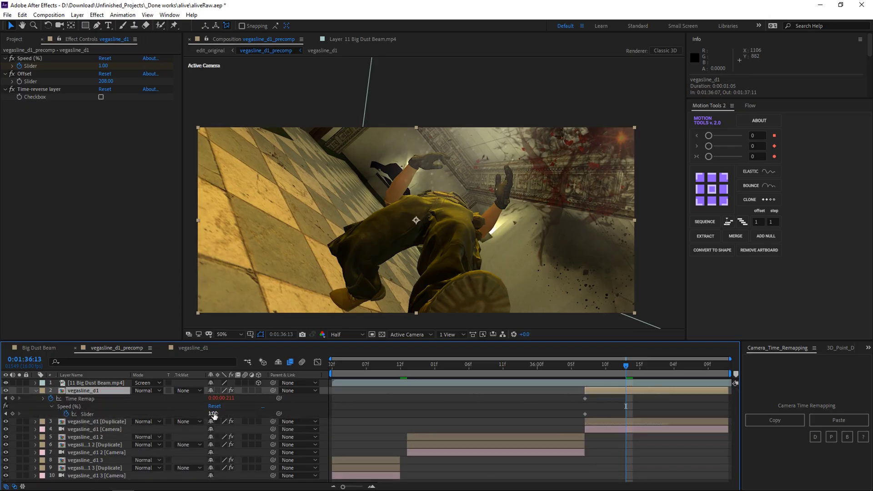
click(213, 413)
text(3)
key(Return)
drag(213, 413, 218, 413)
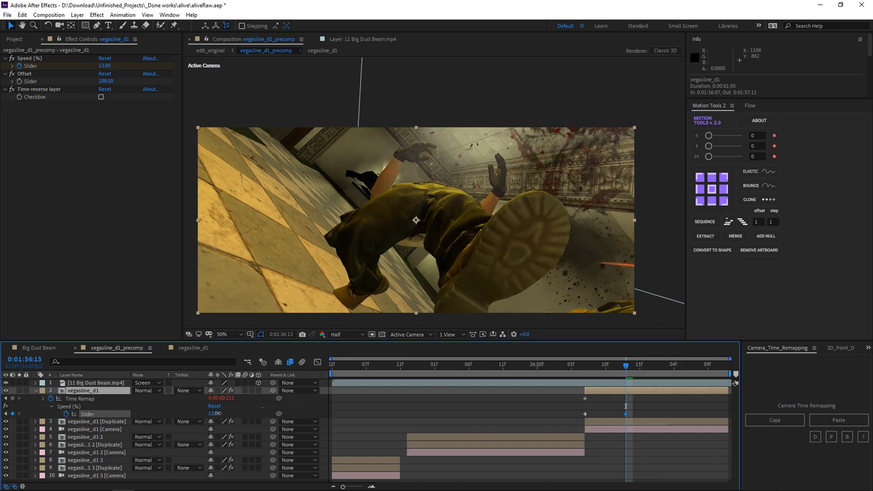
click(116, 407)
click(35, 390)
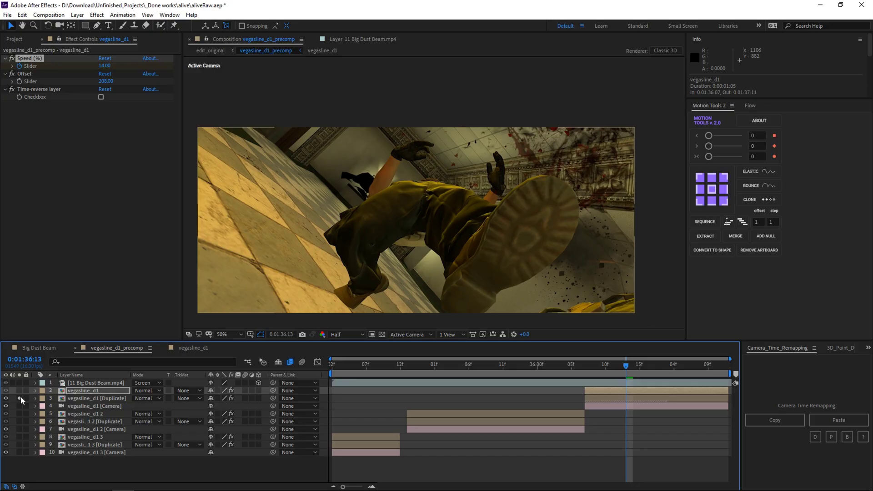
- Replace the three duplicate layers' source with 4playersALPHA_prores.mov
click(622, 398)
ctrl+click(542, 420)
ctrl+click(375, 444)
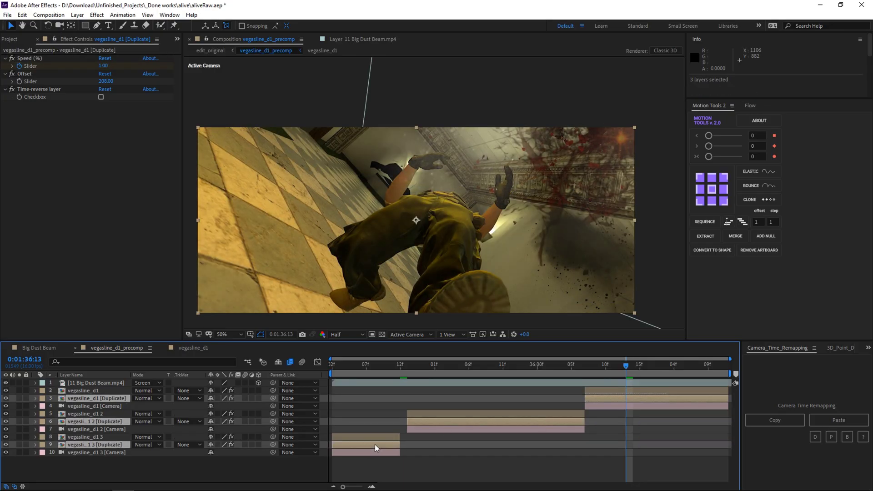
click(14, 39)
click(55, 260)
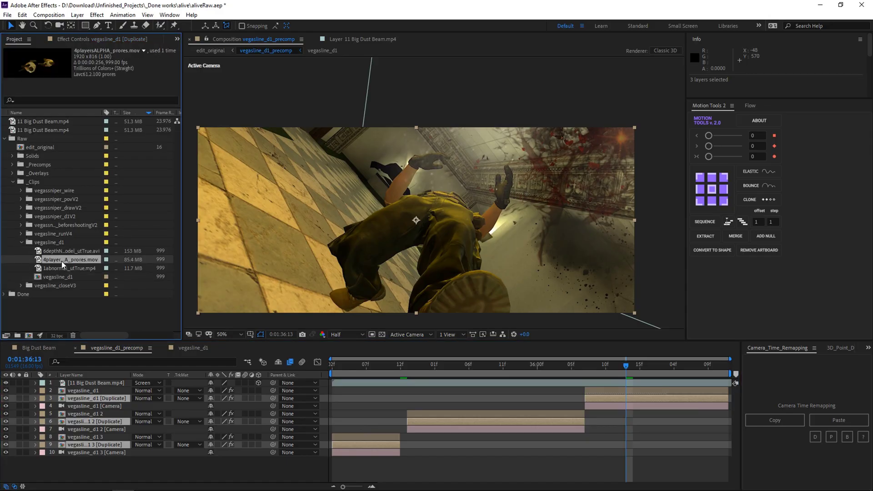
drag(61, 261, 484, 421)
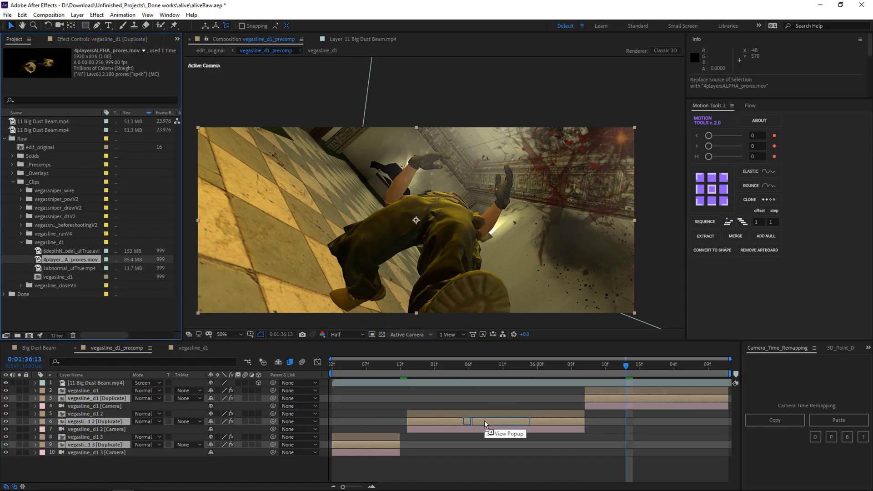
- Solo the first duplicate to check the player cutout, then scrub the shot
click(611, 397)
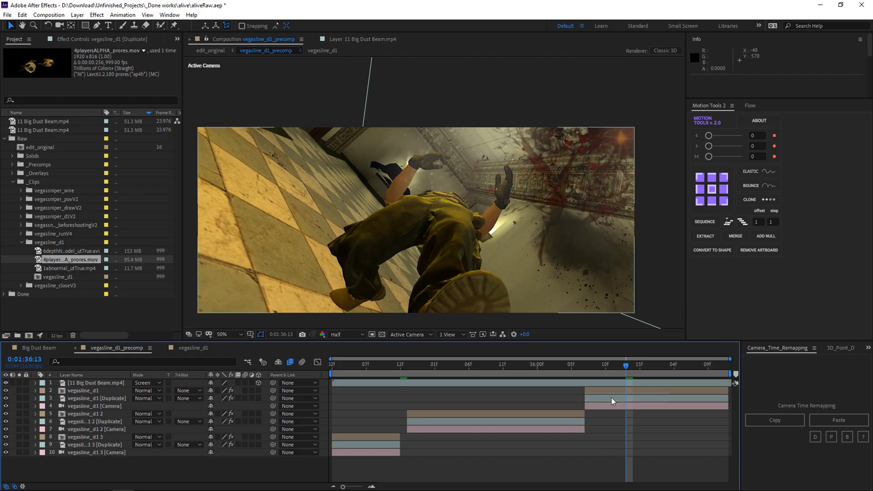
click(20, 398)
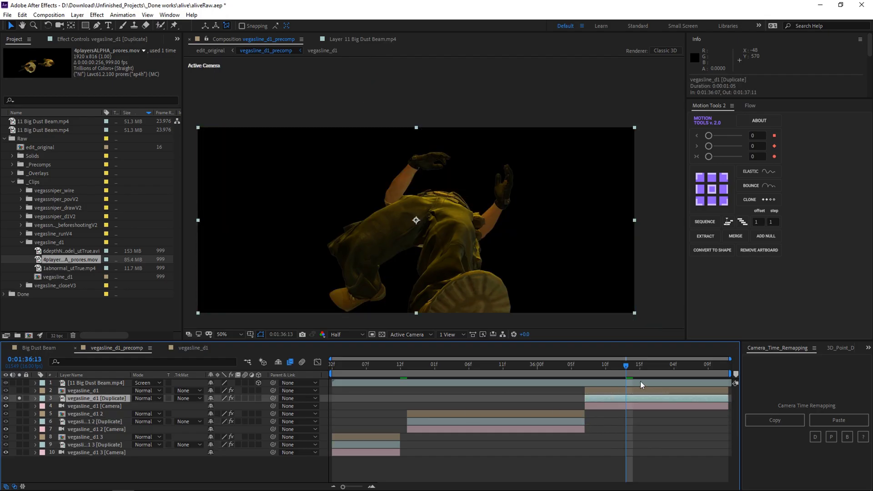
click(20, 398)
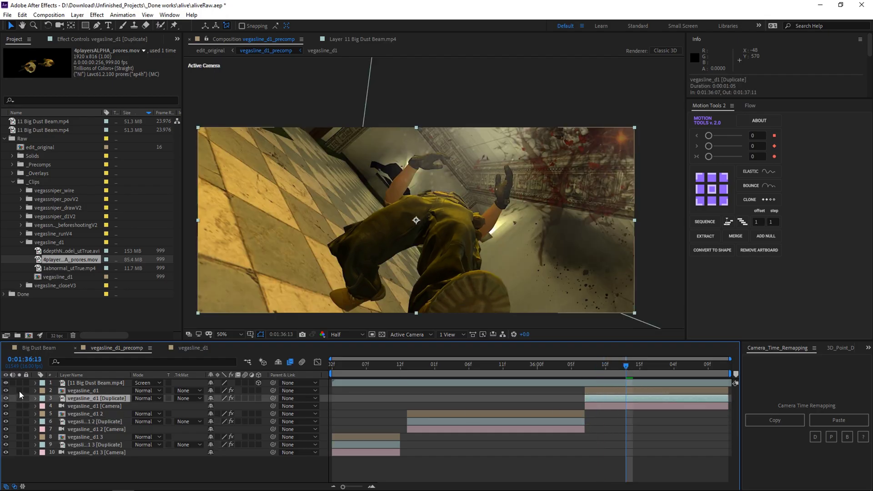
mouse_move(626, 366)
mouse_down()
mouse_move(579, 371)
mouse_move(668, 379)
mouse_up()
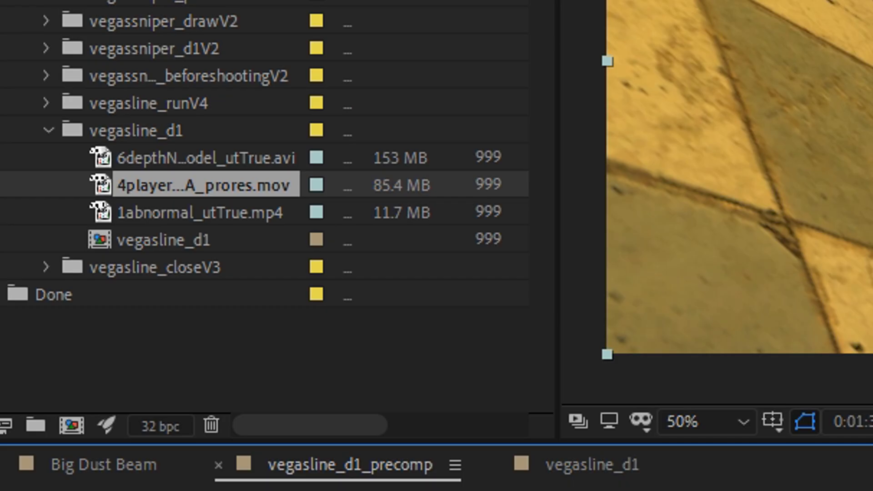
- Rename the first two duplicate layers to 4players
right_click(106, 398)
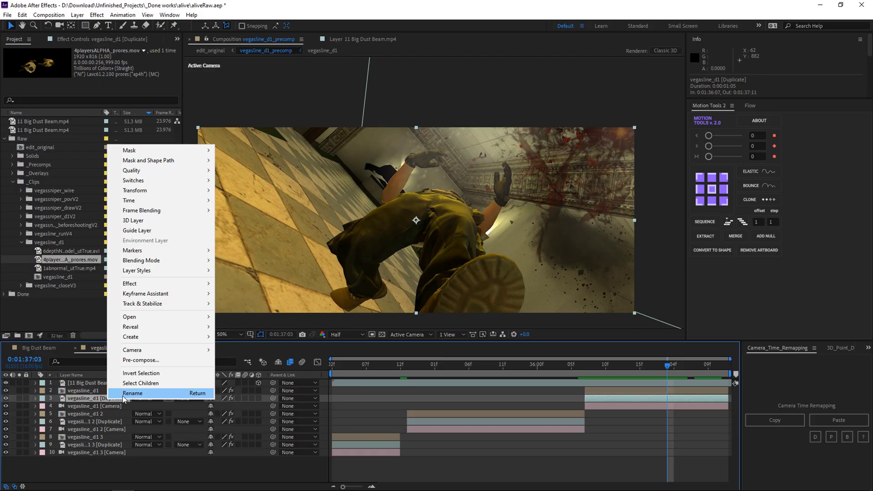
click(191, 391)
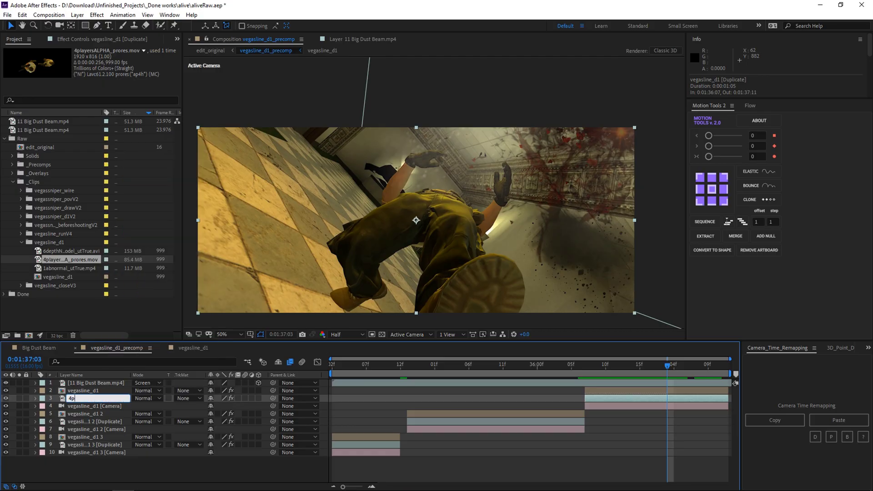
text(4players)
key(Return)
right_click(91, 422)
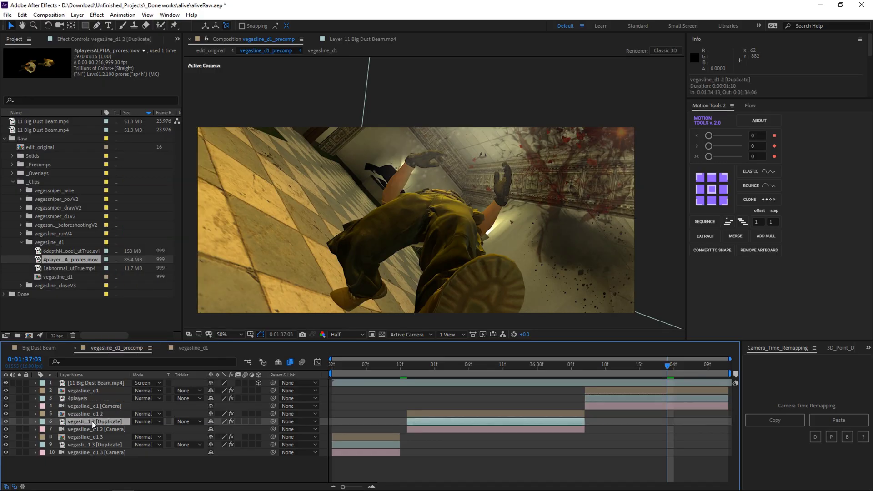
click(172, 414)
text(4players)
key(Return)
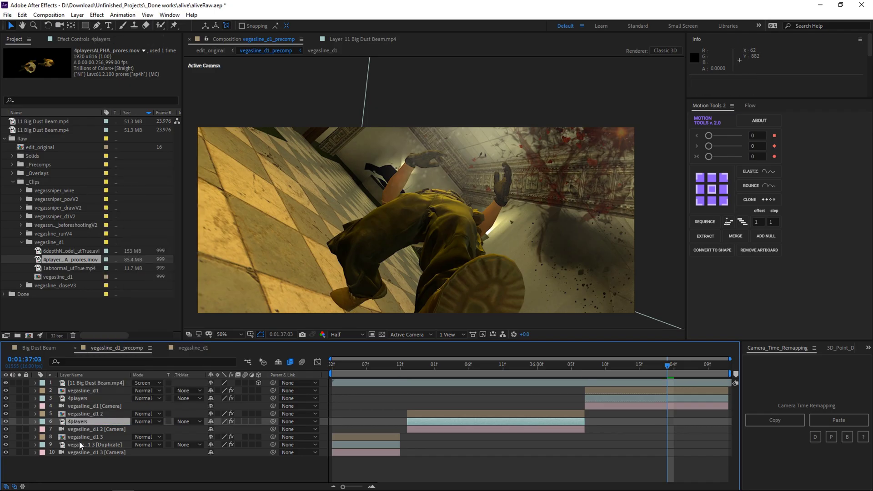
- Rename the third duplicate to 4players and preview the shot up to 0:01:37:07
click(91, 444)
key(Return)
text(4-p)
key(BackSpace)
key(BackSpace)
text(players)
key(Return)
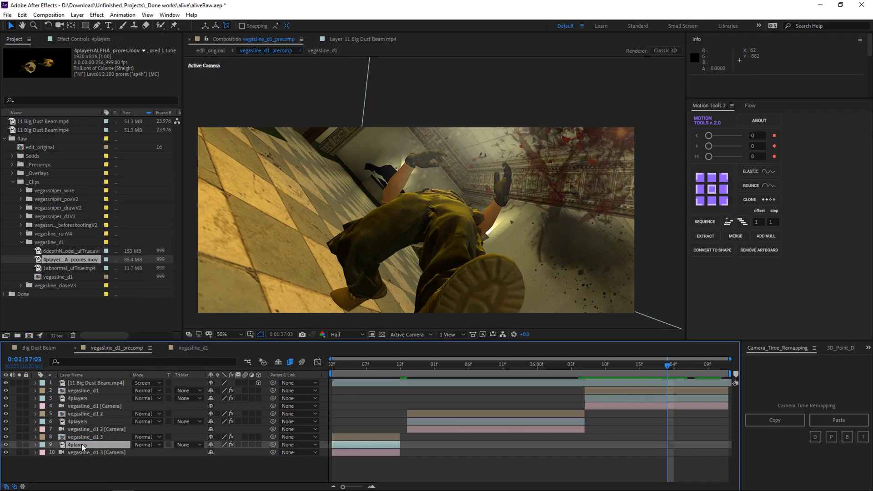
key(i)
drag(375, 364, 694, 364)
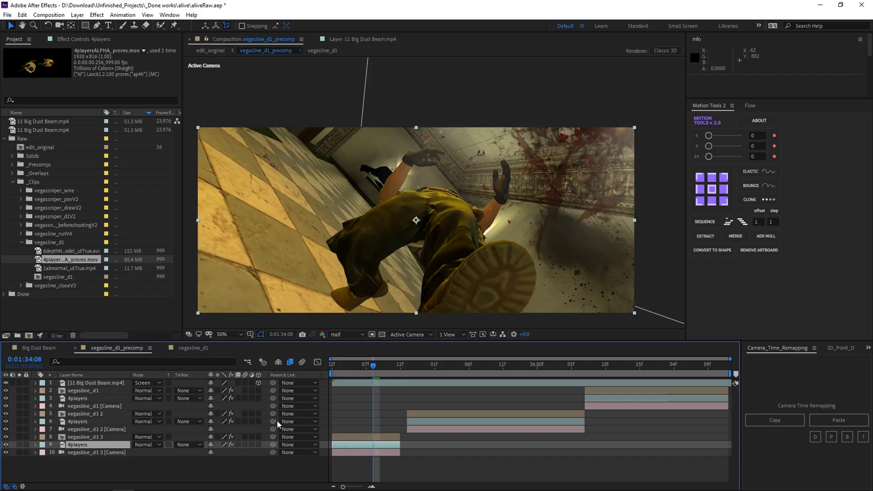
click(669, 392)
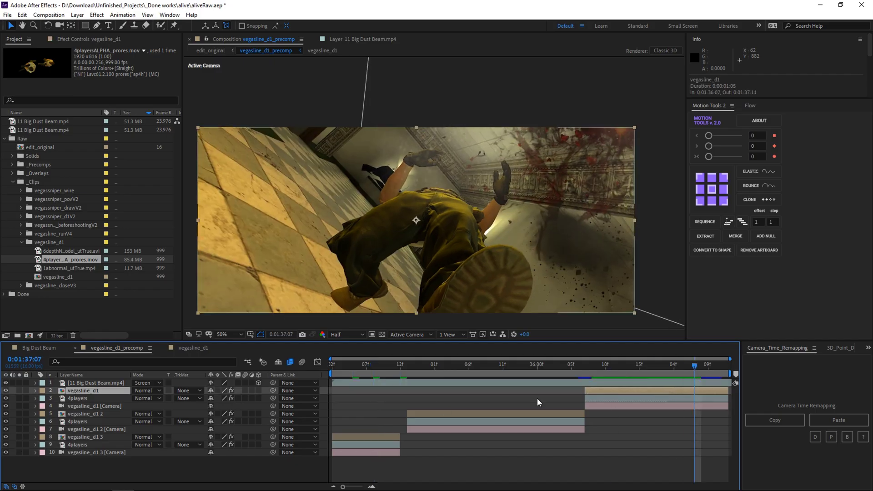
- Duplicate the three original shot layers with the Camera_Time_Remapping D button
ctrl+click(464, 413)
ctrl+click(91, 435)
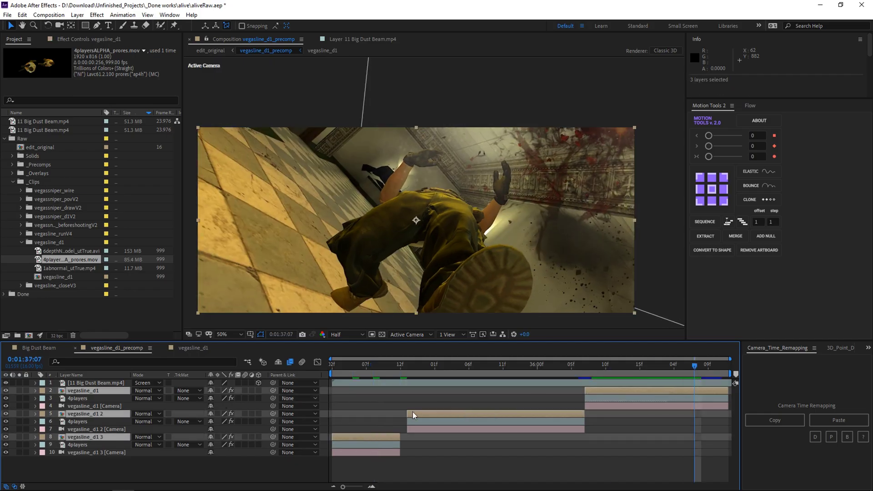
click(814, 437)
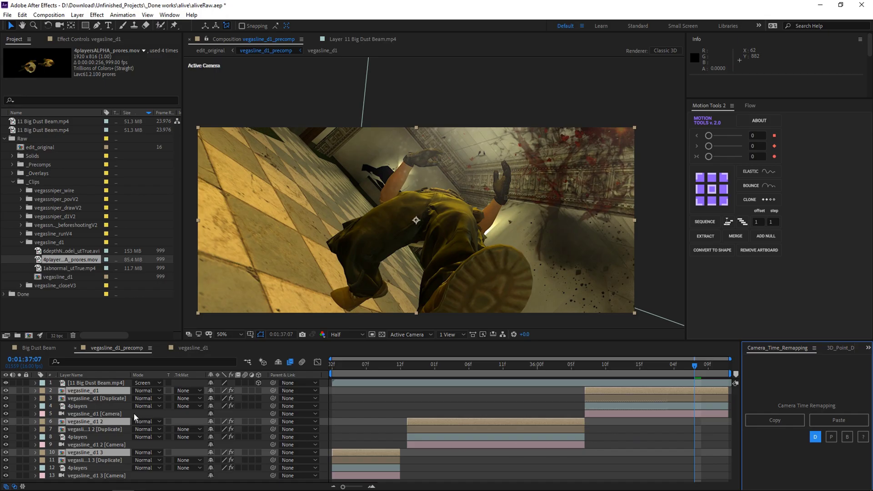
- Replace the new duplicates' source with the depth footage and solo one to inspect it
click(111, 397)
ctrl+click(116, 428)
ctrl+click(114, 460)
click(45, 251)
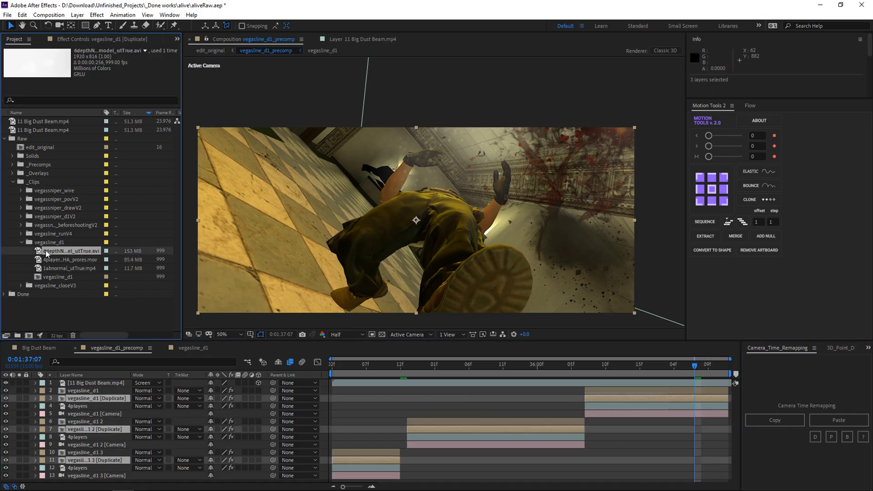
drag(45, 251, 595, 398)
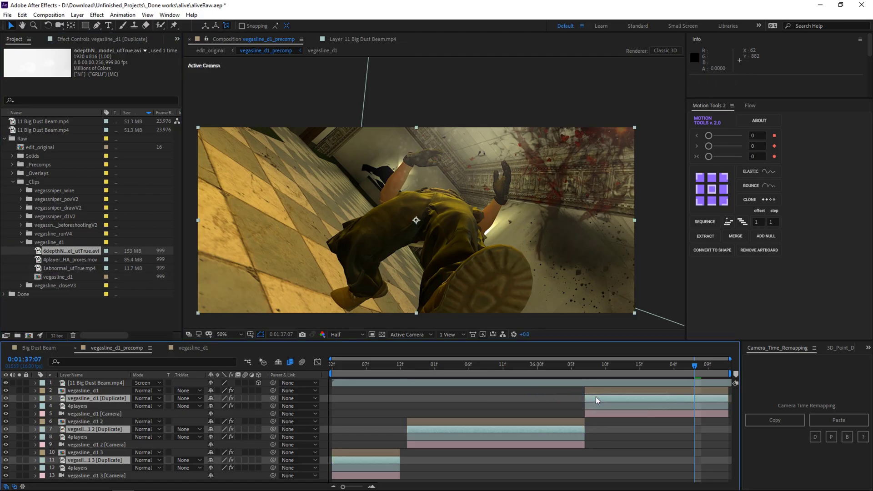
click(598, 397)
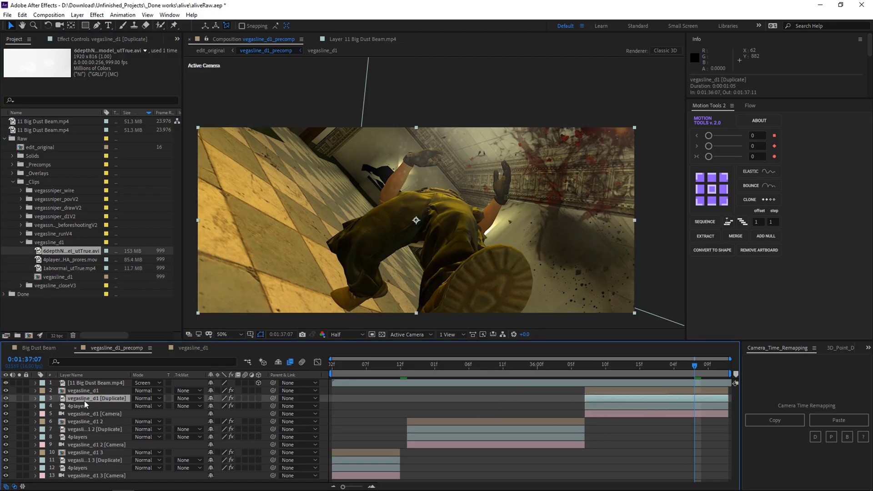
click(20, 398)
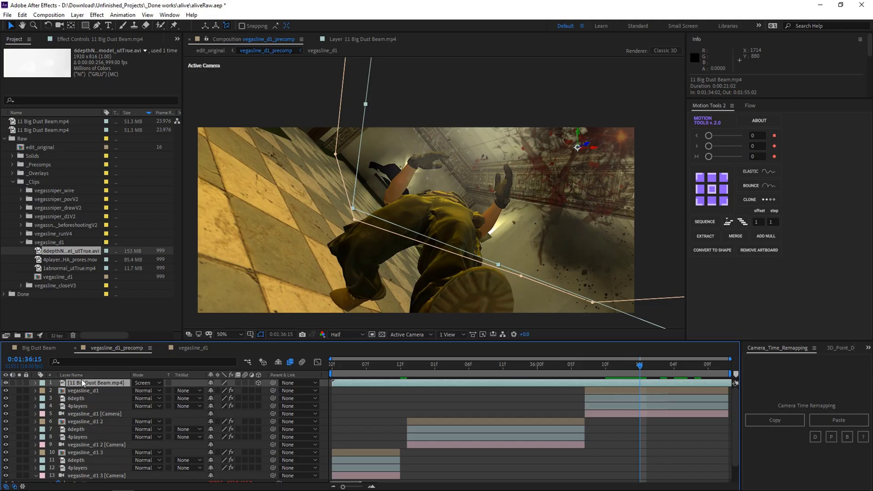
- Select the 11 Big Dust Beam layer together with the three shot cameras
click(100, 383)
ctrl+click(601, 413)
ctrl+click(512, 445)
scroll(378, 438, down, 1)
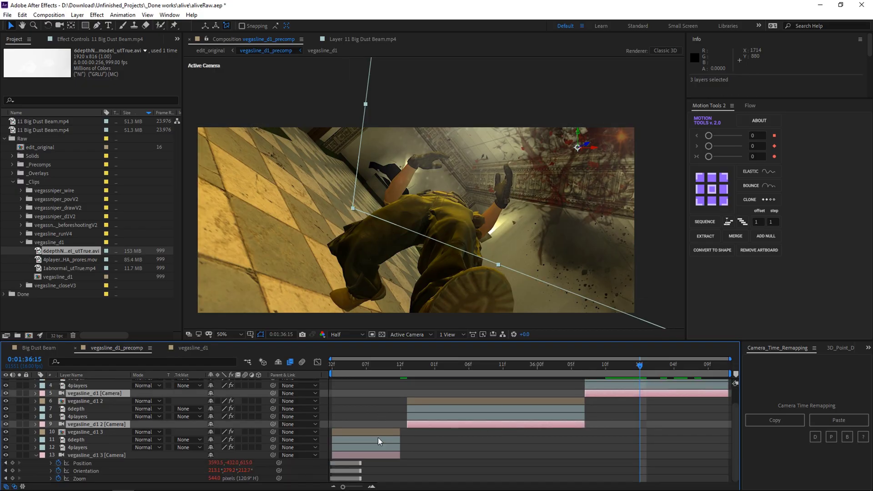
ctrl+click(384, 456)
click(36, 454)
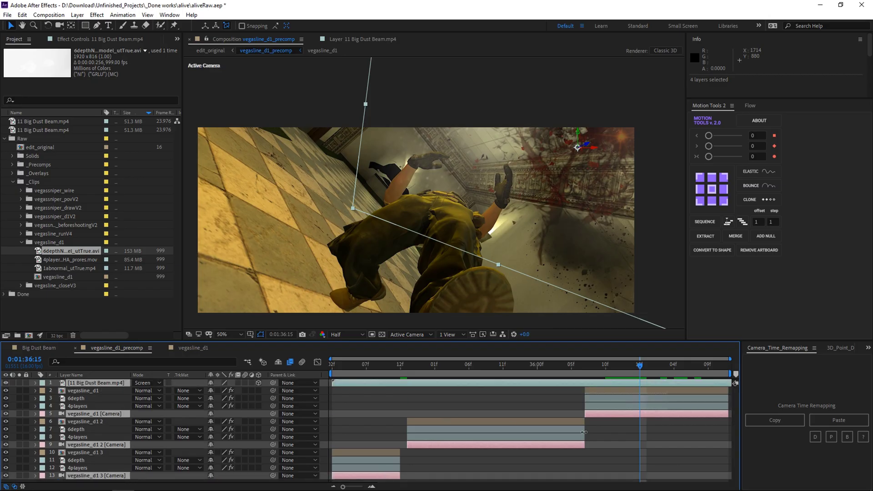
- Precompose them with the P button and open the new Pre-comp
click(831, 436)
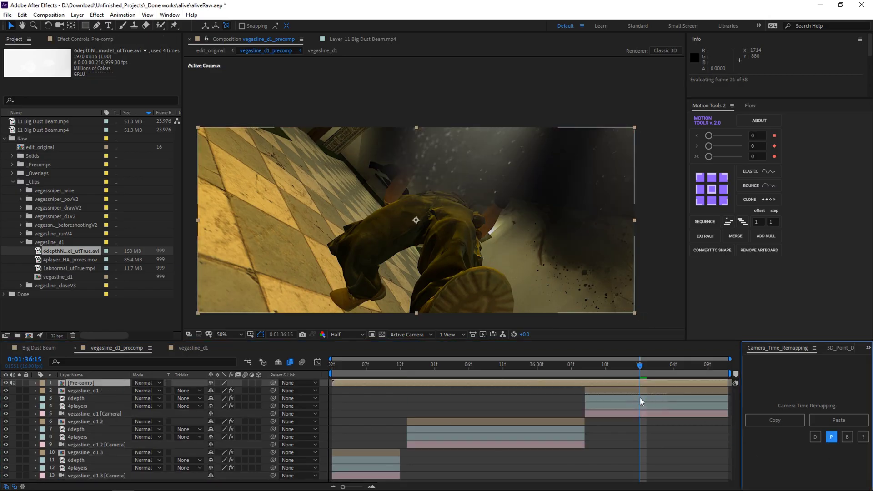
double_click(86, 382)
mouse_move(443, 367)
mouse_down()
mouse_move(408, 371)
mouse_move(422, 372)
mouse_up()
- Inspect the keyframes of the three shot cameras inside the Pre-comp
click(421, 397)
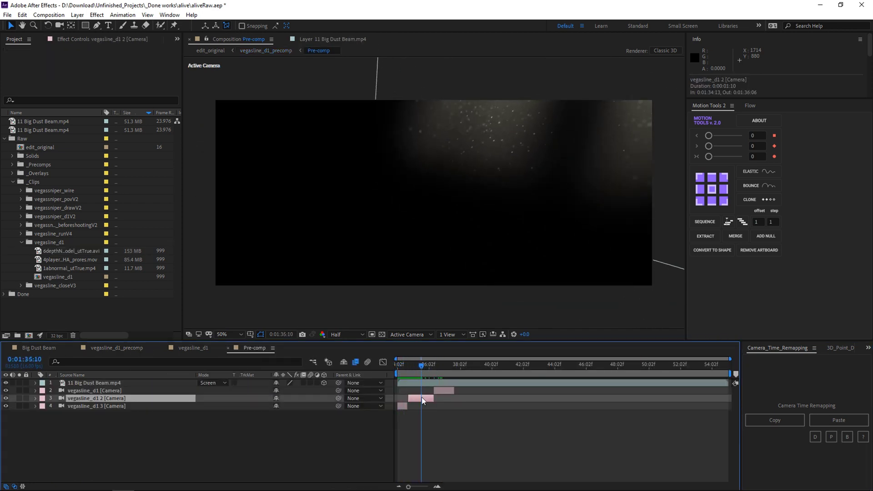
key(u)
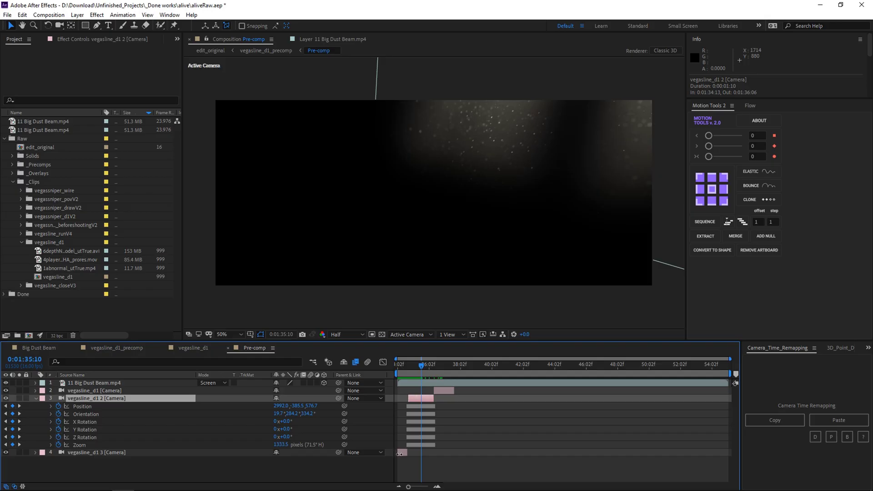
click(401, 452)
key(u)
scroll(411, 448, down, 1)
scroll(436, 425, up, 5)
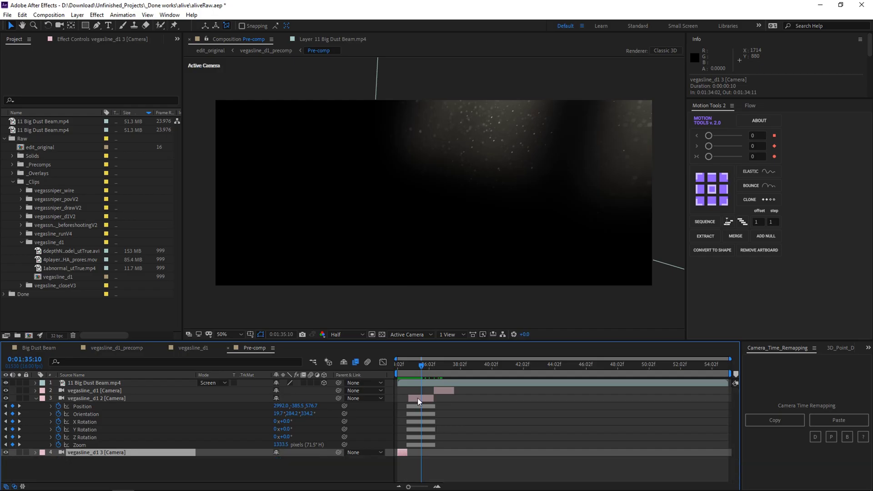
click(440, 391)
key(u)
- End the work area at the first shot's end, preview, and return to vegasline_d1_precomp
drag(434, 368, 453, 368)
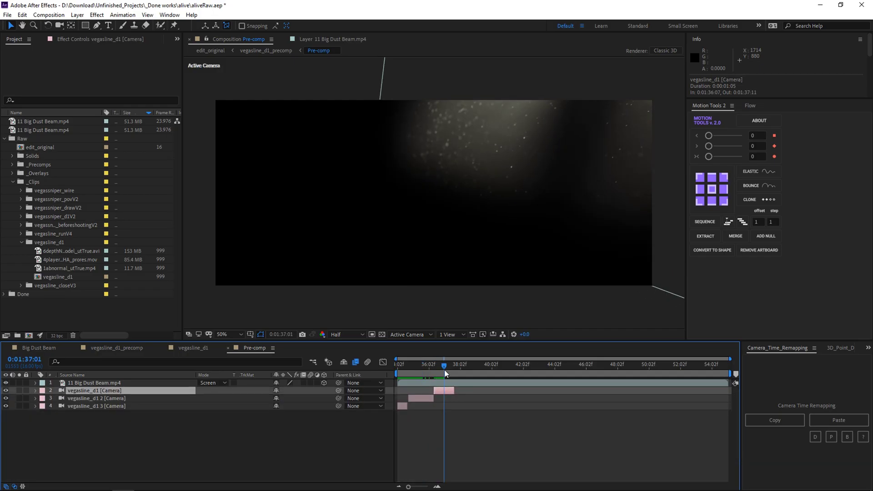
key(n)
click(459, 383)
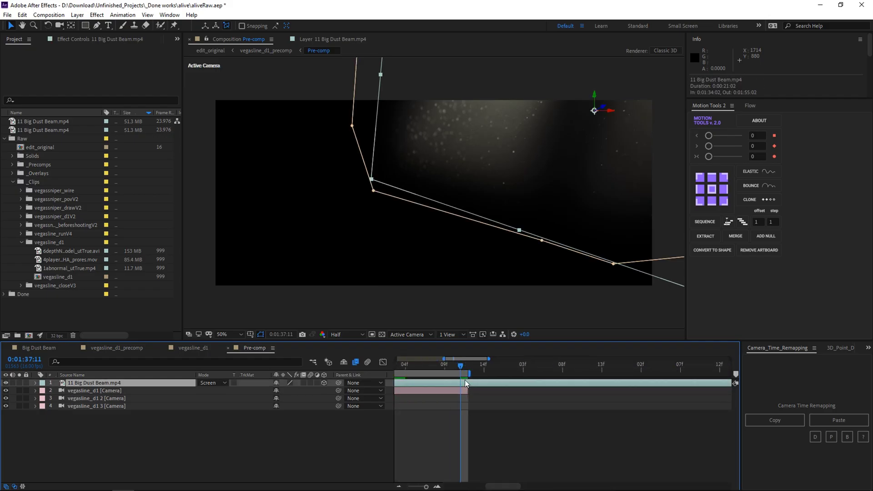
scroll(463, 369, up, 5)
key(;)
key(space)
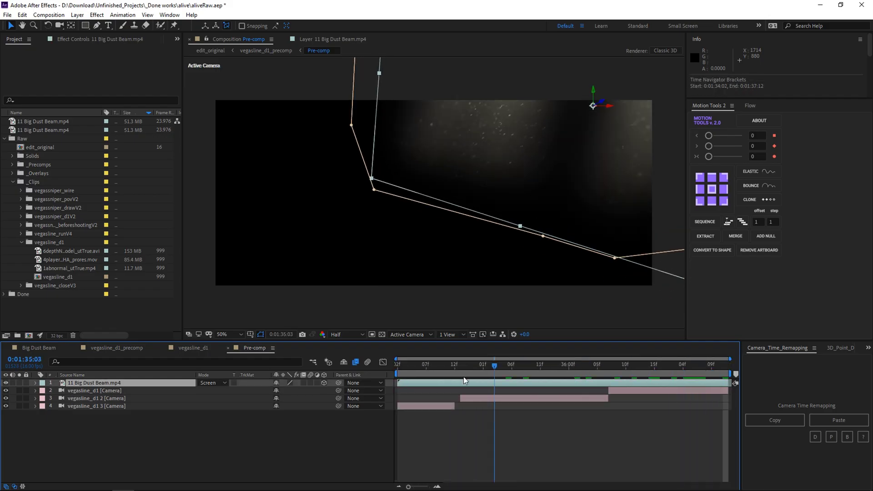
key(Tab)
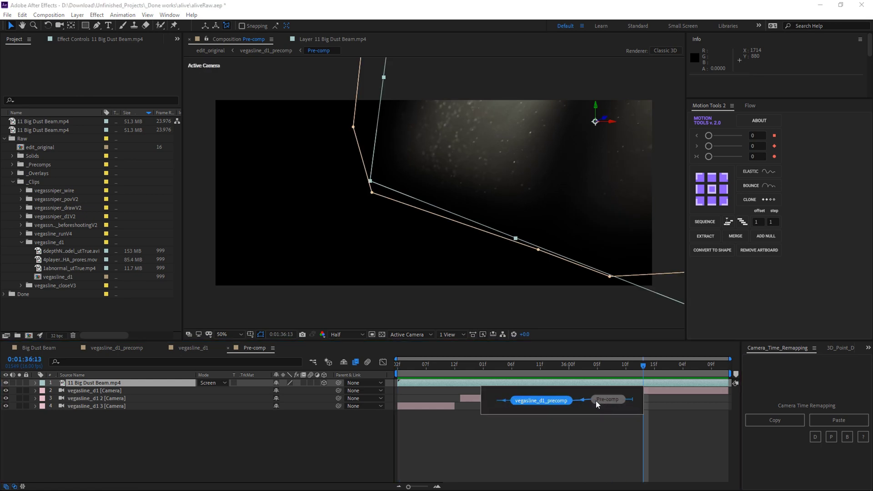
click(601, 399)
- Set the Pre-comp layer to Screen mode, preview the dust, and open the Pre-comp
drag(625, 366, 605, 366)
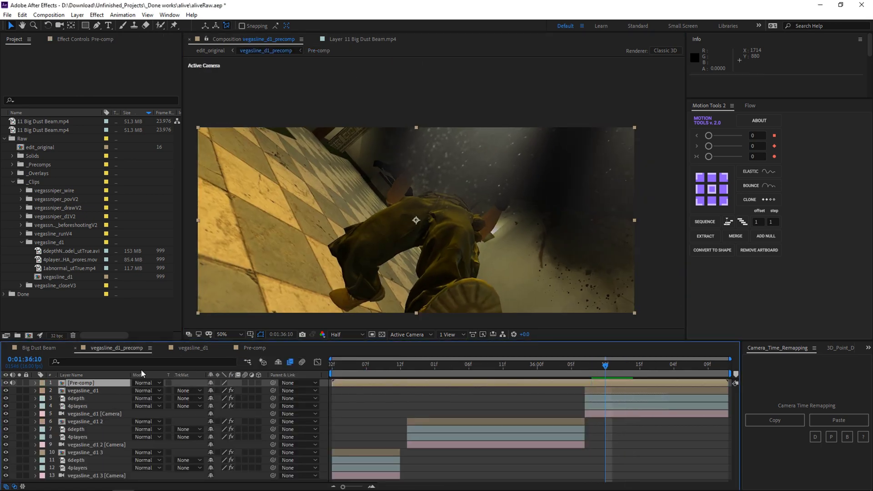
click(145, 383)
click(191, 210)
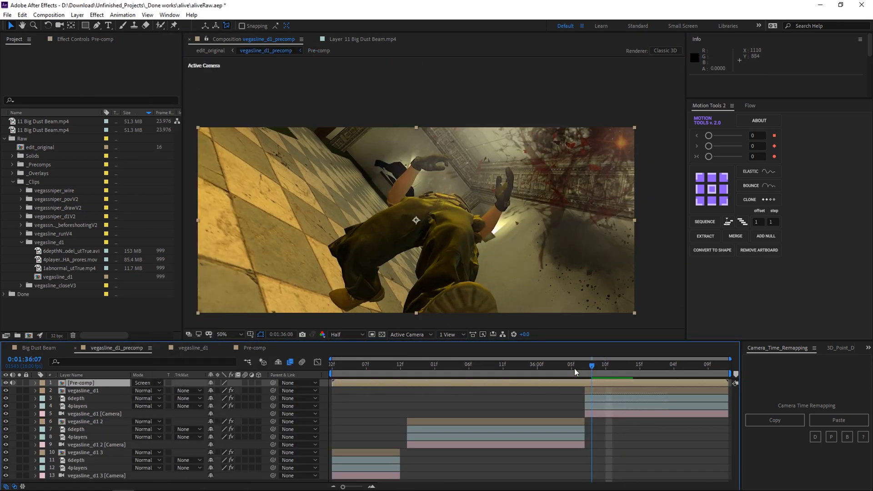
key(space)
mouse_move(557, 365)
mouse_down()
mouse_move(690, 372)
mouse_move(587, 378)
mouse_up()
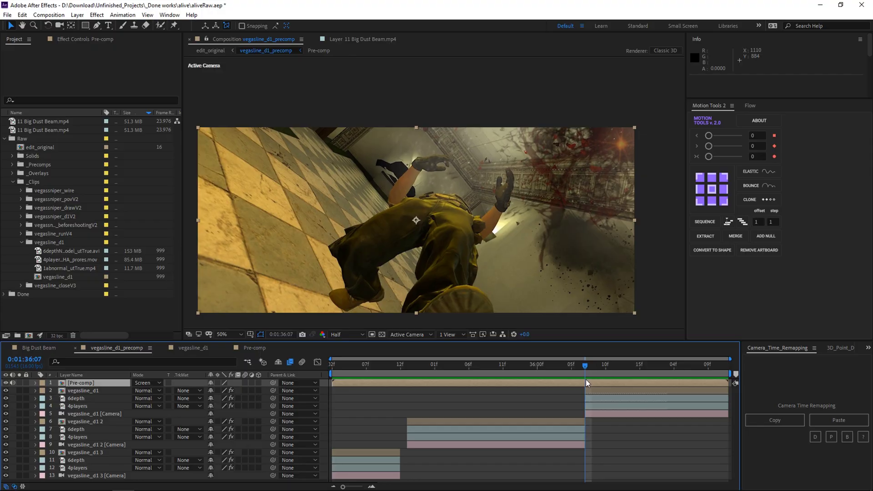
double_click(76, 383)
- Rename the pre-comp to overlay in Composition Settings
key(ctrl+k)
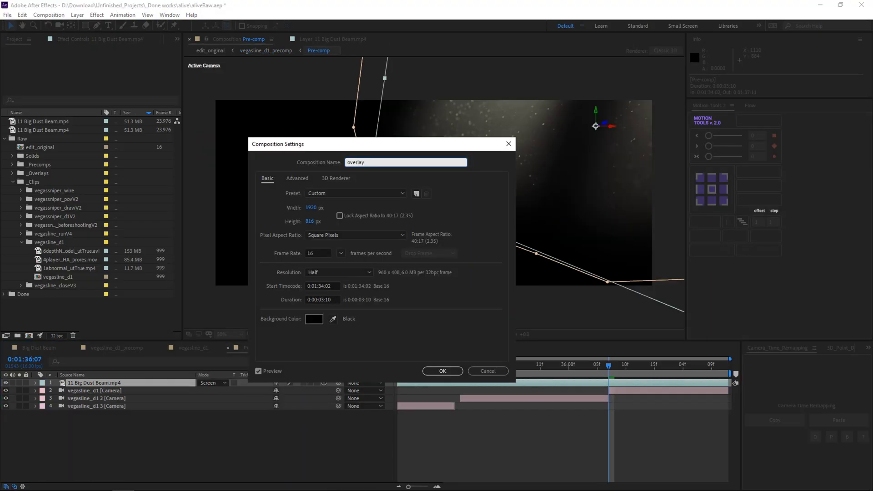
text(overlay)
key(Return)
click(117, 347)
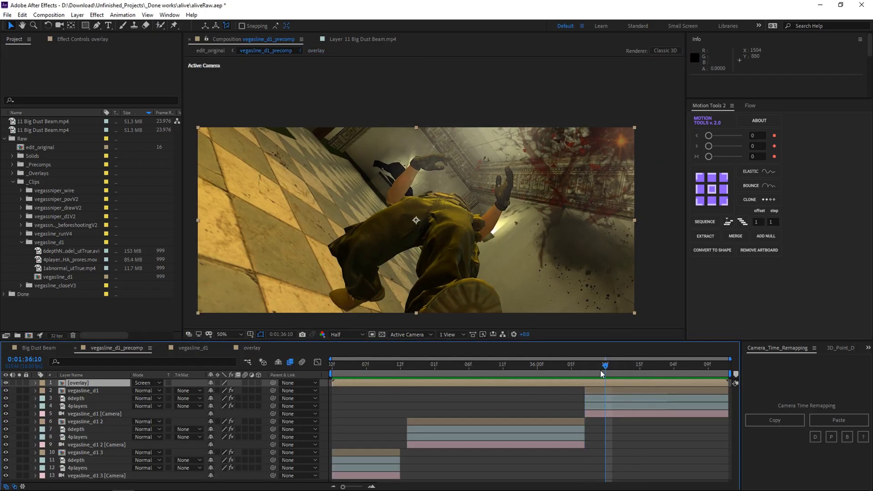
- Apply Set Matte to overlay, taking the matte from layer 4, 4players
key(ctrl+space)
text(set ma)
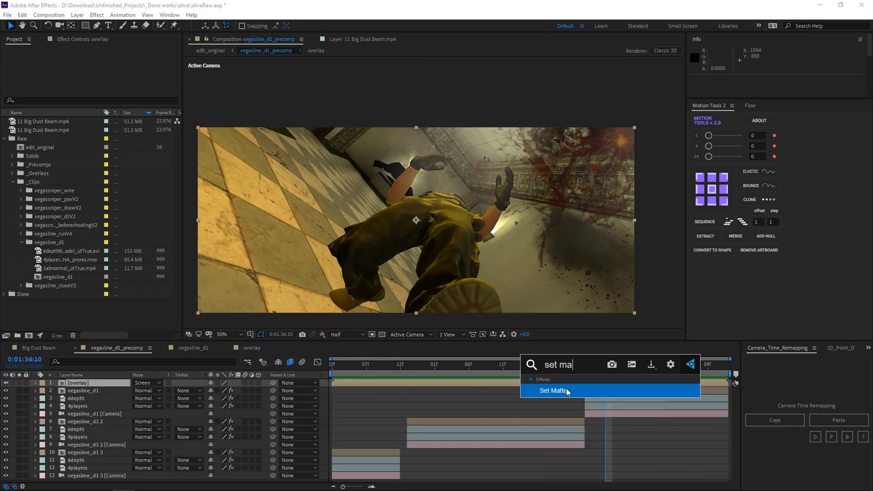
key(Return)
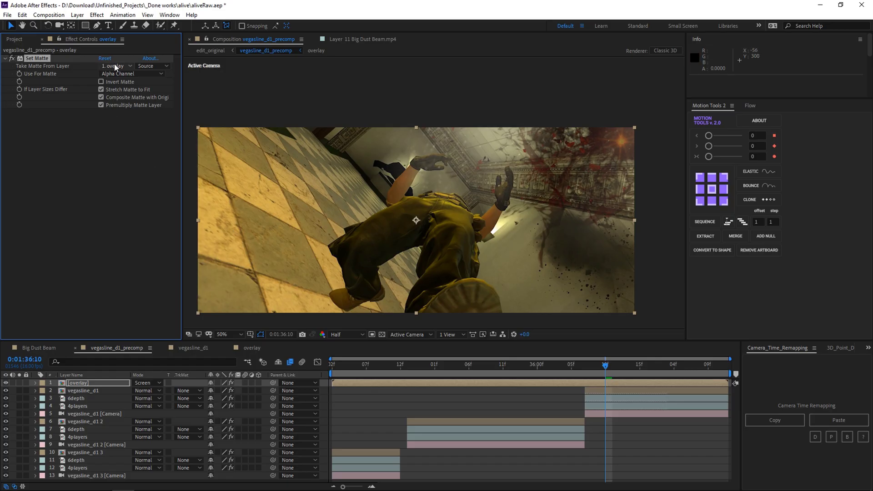
click(115, 66)
click(73, 406)
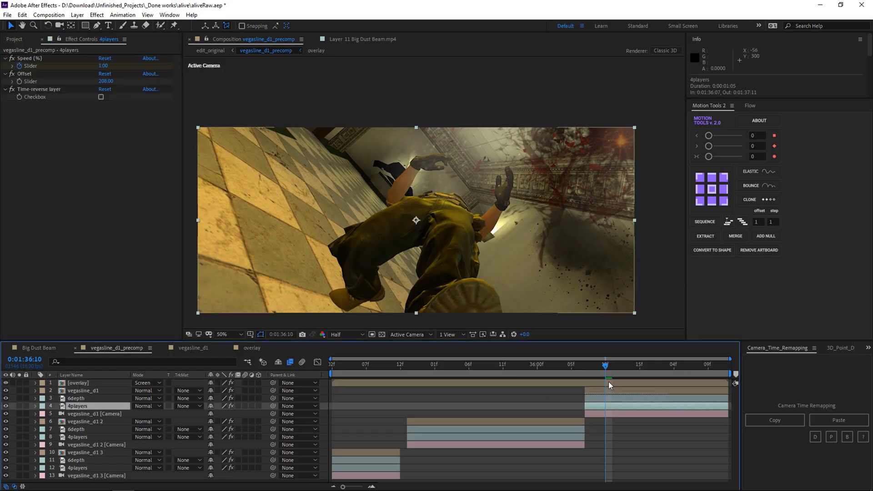
click(79, 383)
click(115, 66)
click(130, 118)
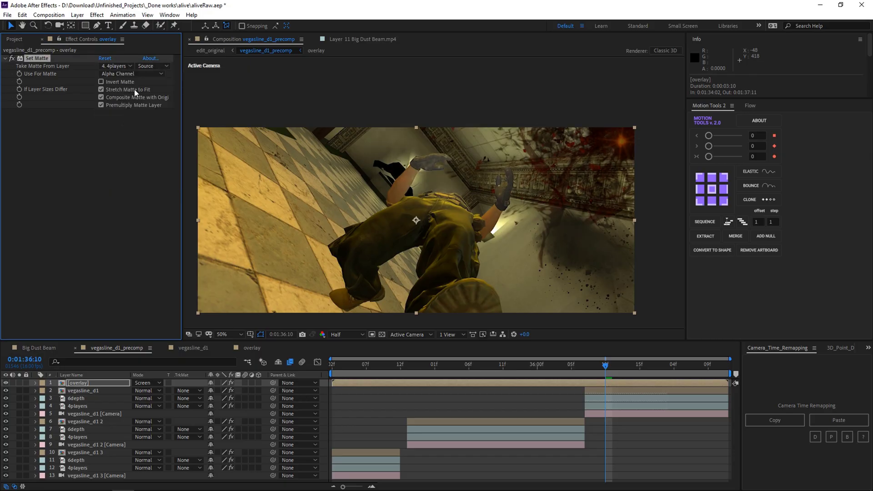
click(153, 66)
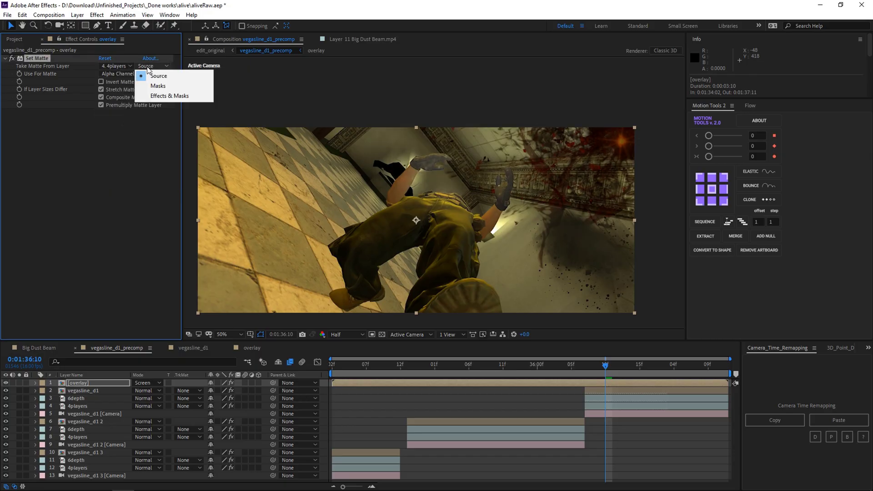
- Set the overlay's Set Matte source to 4players' Effects & Masks and turn on Invert Matte
click(167, 96)
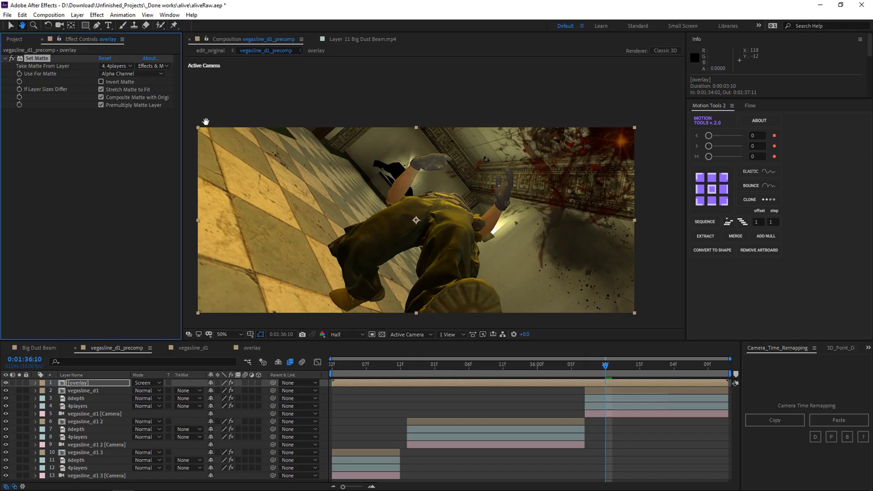
click(101, 81)
scroll(456, 170, up, 2)
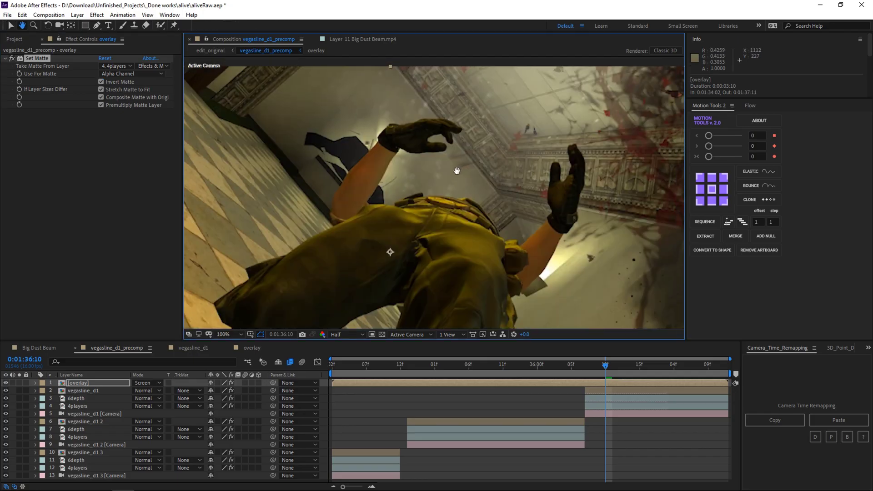
drag(456, 171, 388, 194)
- Compare the matte by soloing 4players, then toggling Set Matte off and on twice
click(77, 406)
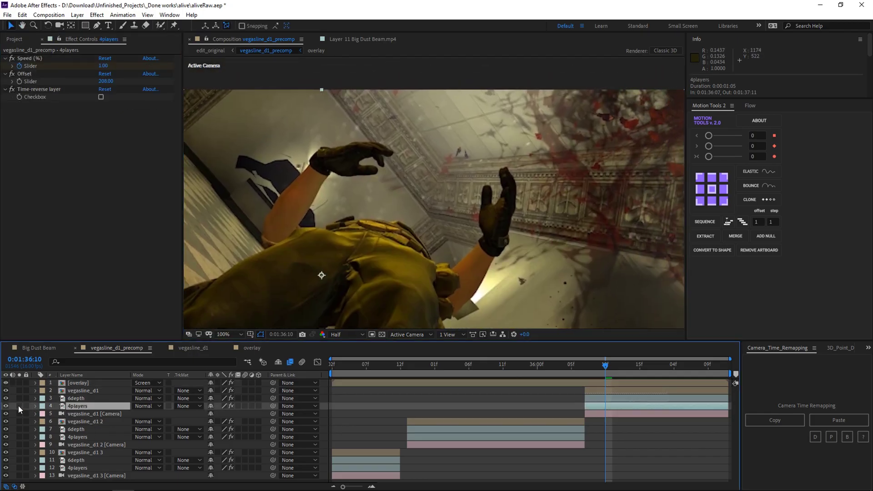
click(19, 406)
click(18, 406)
click(82, 383)
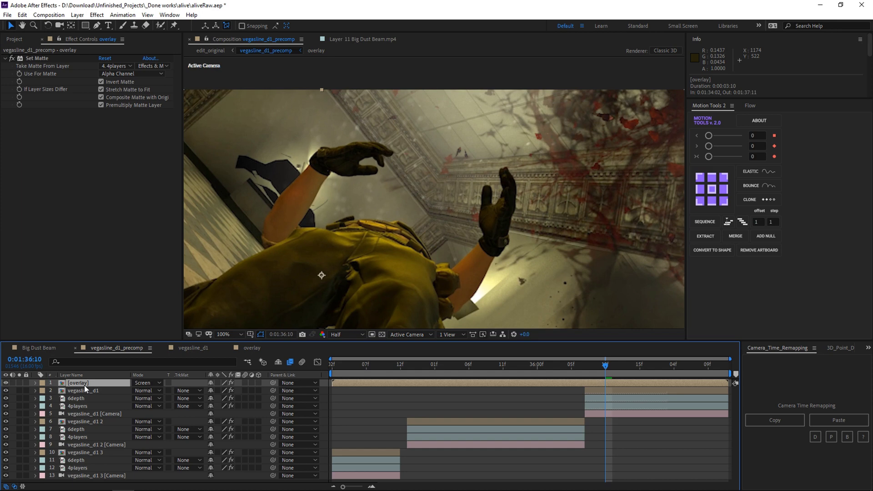
click(12, 58)
click(12, 58)
click(12, 58)
click(12, 58)
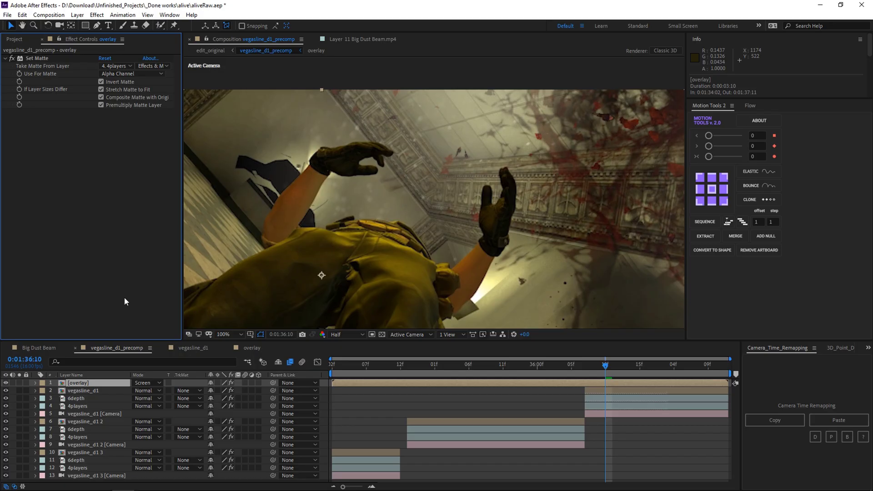
- Drop the overlay's Set Matte Effect Opacity from 100% to 70% and preview the shot
click(35, 383)
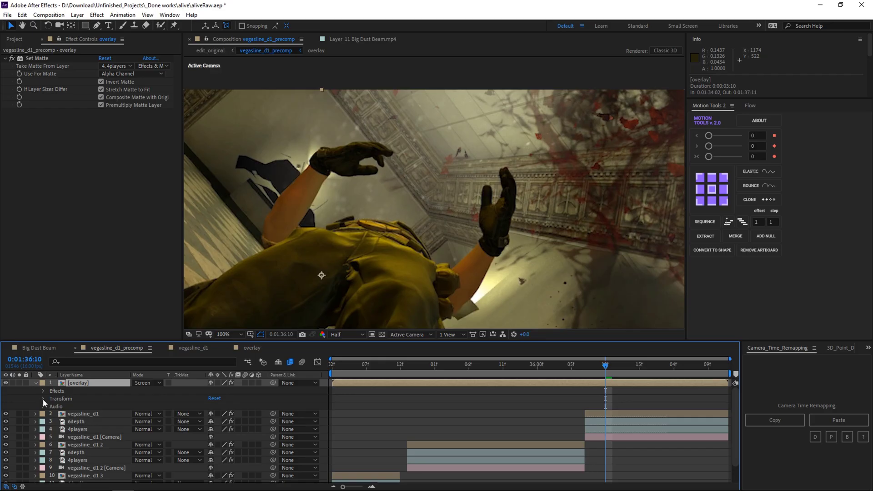
click(43, 391)
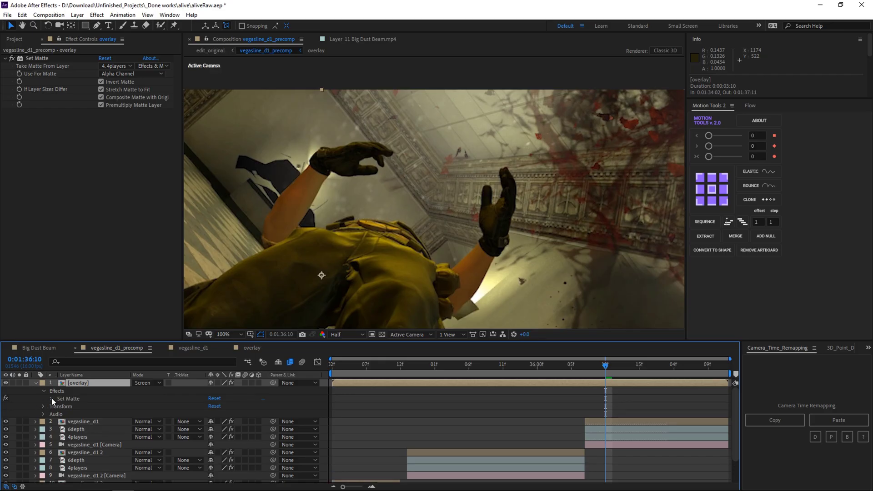
click(51, 398)
click(58, 453)
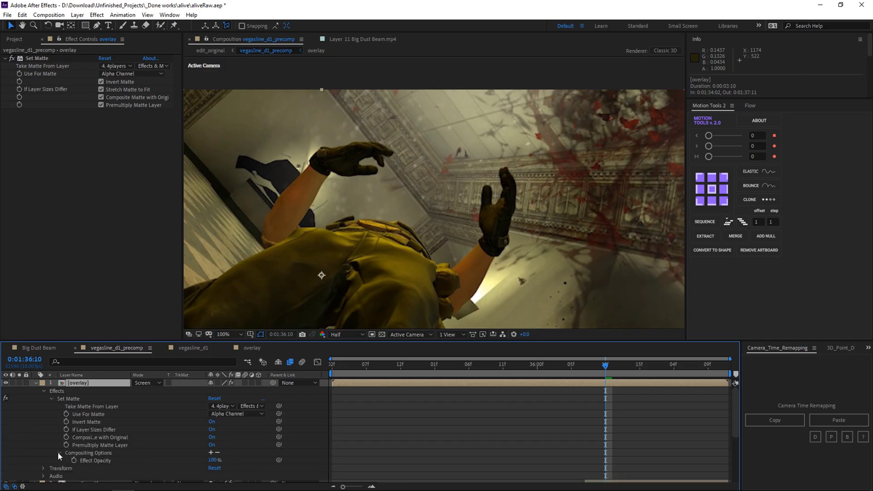
mouse_move(213, 462)
mouse_down()
mouse_move(153, 468)
mouse_move(174, 469)
mouse_up()
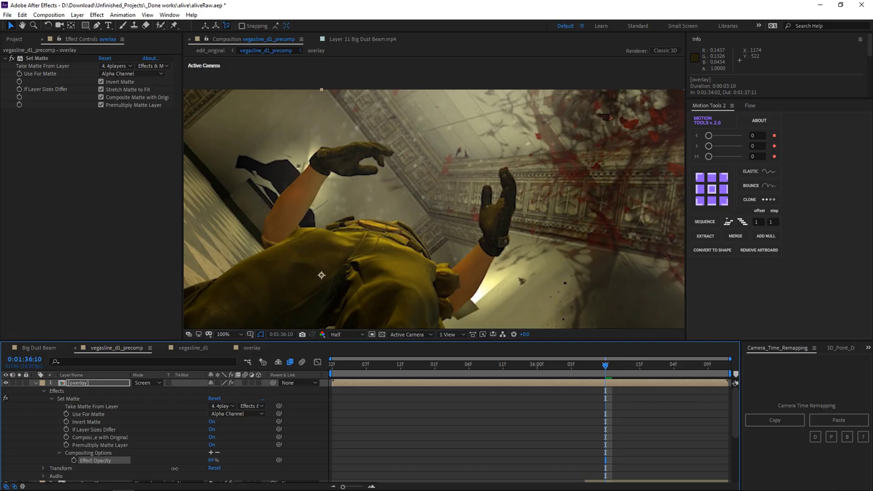
key(space)
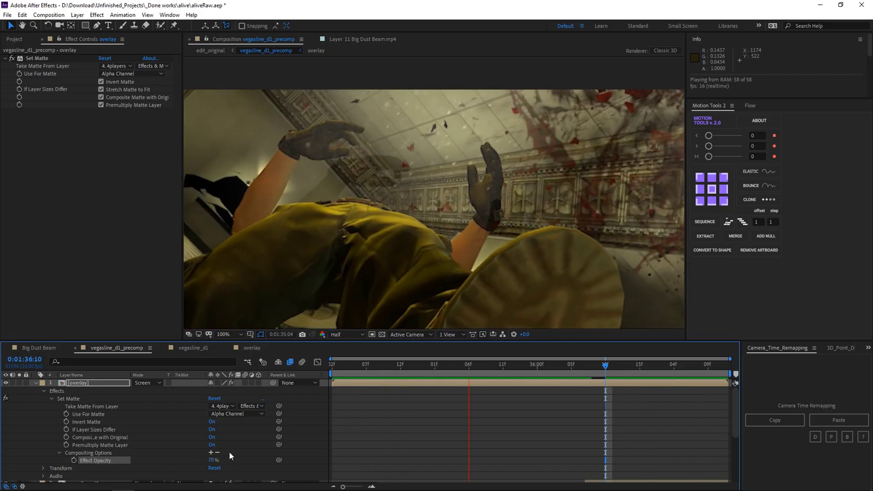
- Duplicate the overlay layer and move the copy below the first shot's camera
click(604, 370)
drag(603, 371, 585, 368)
click(35, 383)
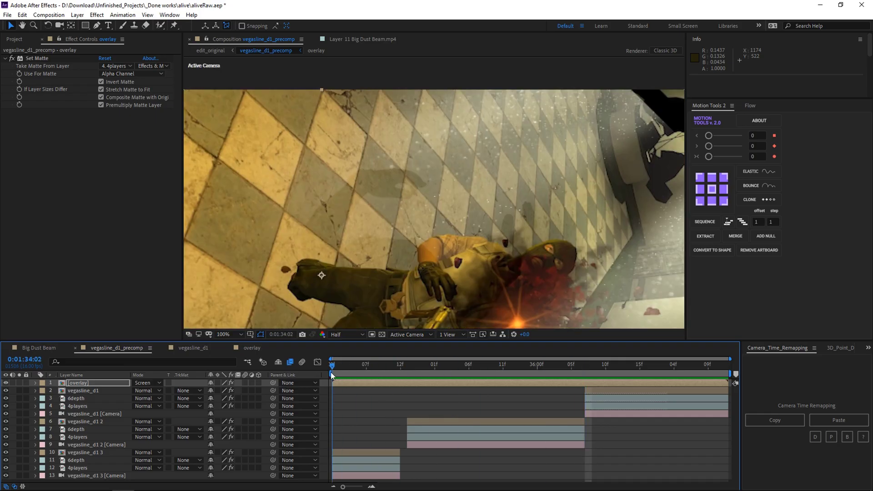
key(ctrl+d)
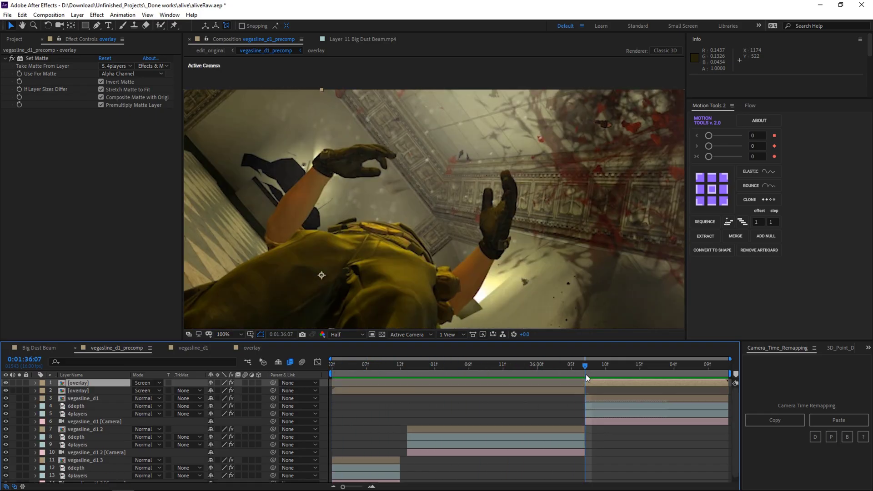
click(566, 391)
drag(101, 391, 95, 460)
- Split the overlay at the 34:13 cut and matte the second shot's overlay with 9.4players
click(407, 365)
key(ctrl+shift+d)
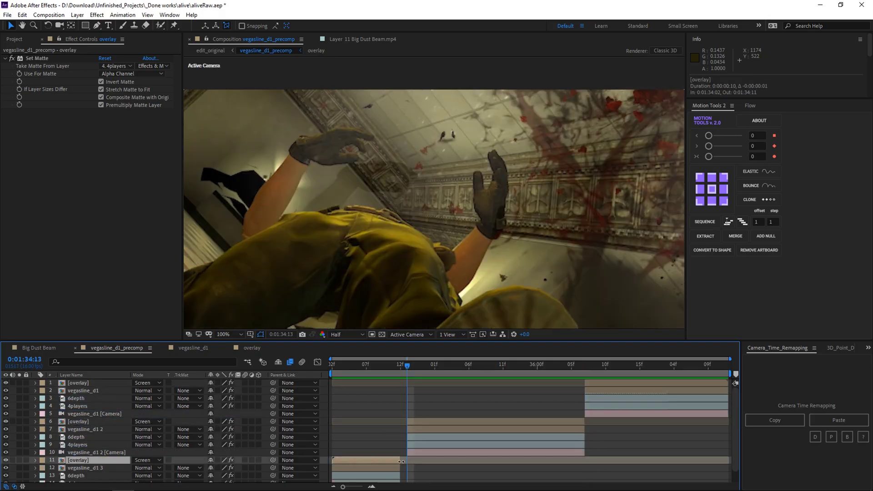
click(79, 422)
click(116, 66)
click(114, 146)
- Set the third shot's overlay matte layer to 14.4players
click(338, 365)
click(364, 460)
scroll(364, 431, down, 1)
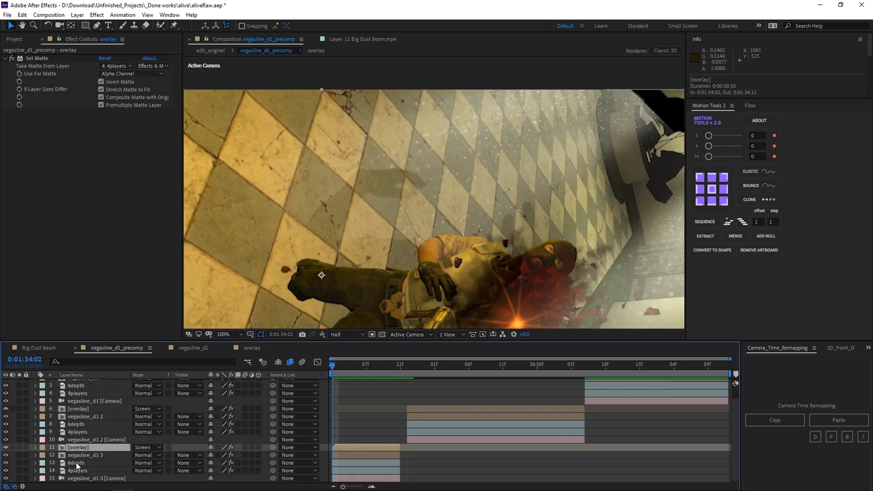
click(116, 66)
click(136, 182)
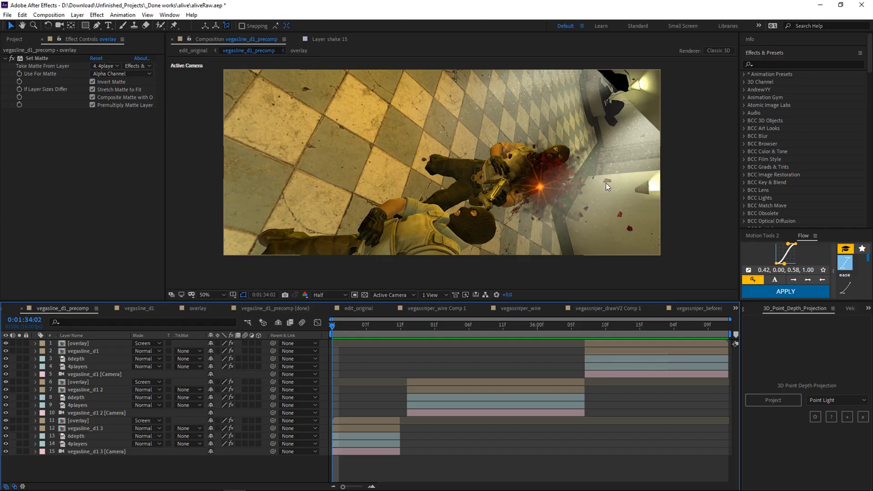
- At 34:13, add a Transform effect to overlay layer 11 above Set Matte, then check frames
click(408, 329)
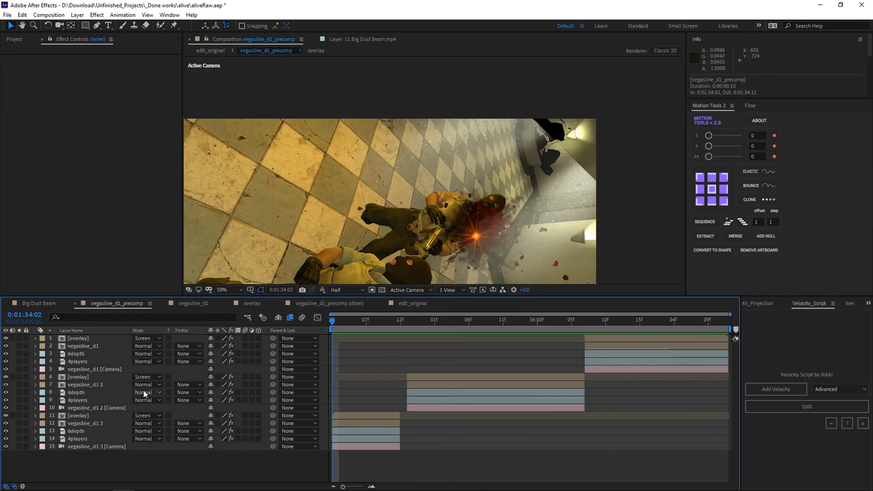
click(89, 414)
key(ctrl+space)
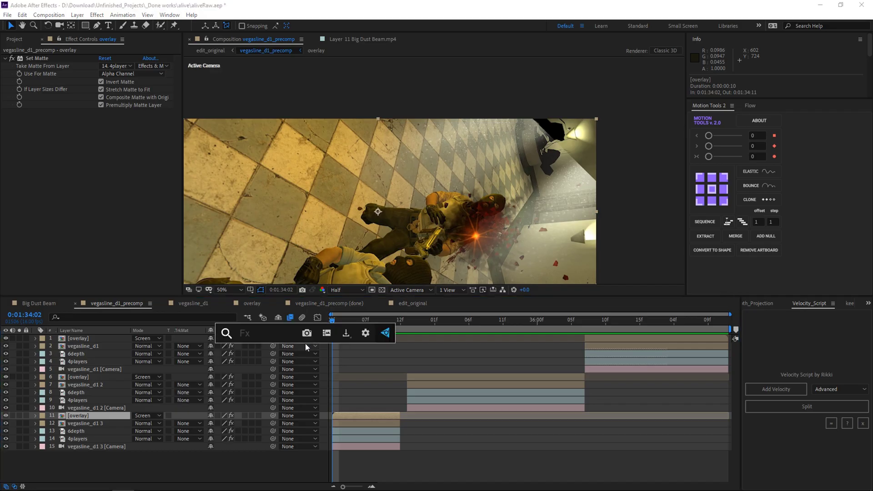
text(tra)
click(273, 357)
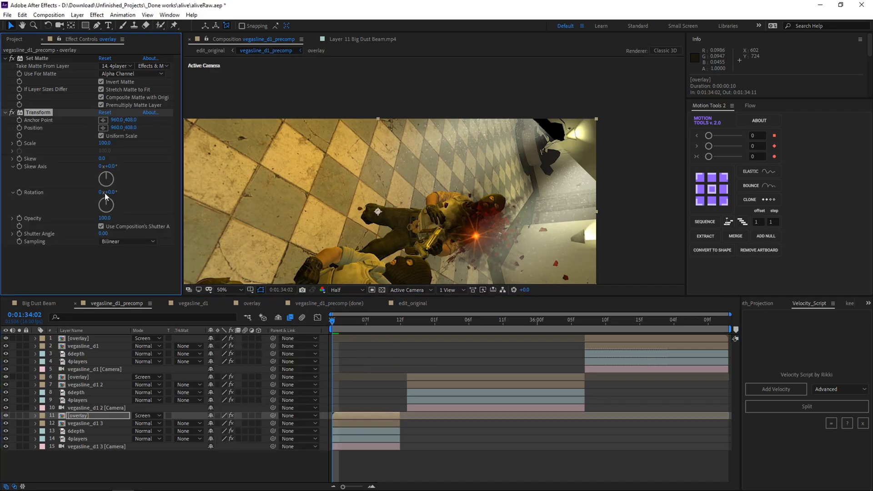
drag(31, 112, 38, 54)
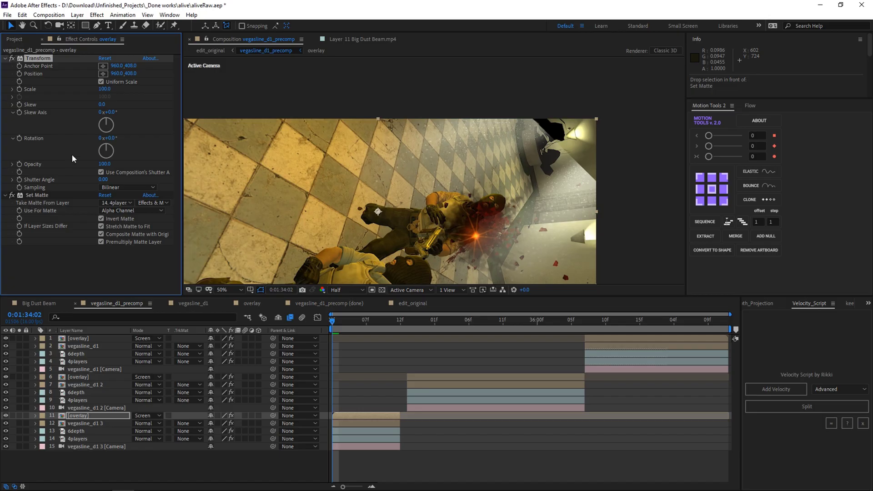
key(space)
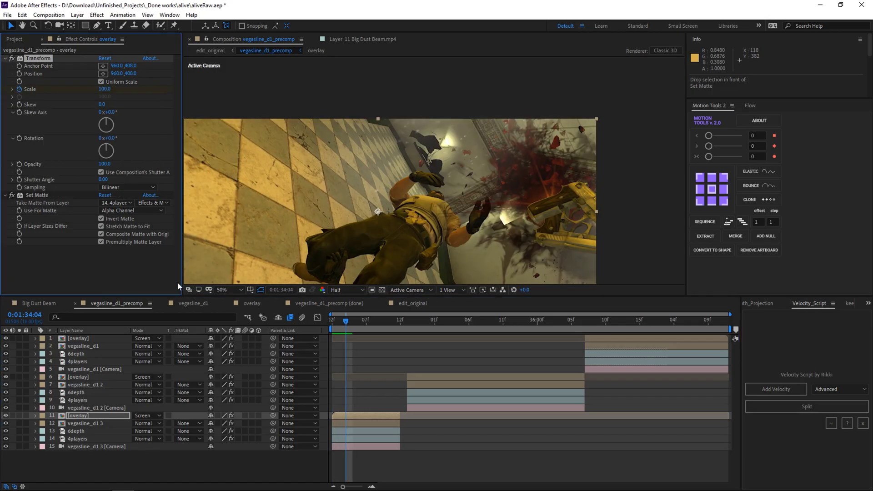
drag(347, 324, 334, 326)
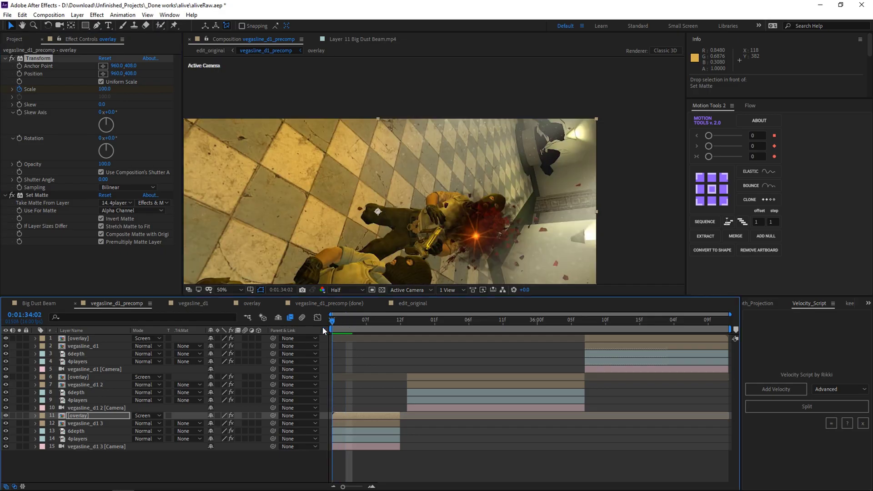
click(594, 331)
- In the overlay precomp, add velocity control to Big Dust Beam and set its Speed to 40
double_click(592, 334)
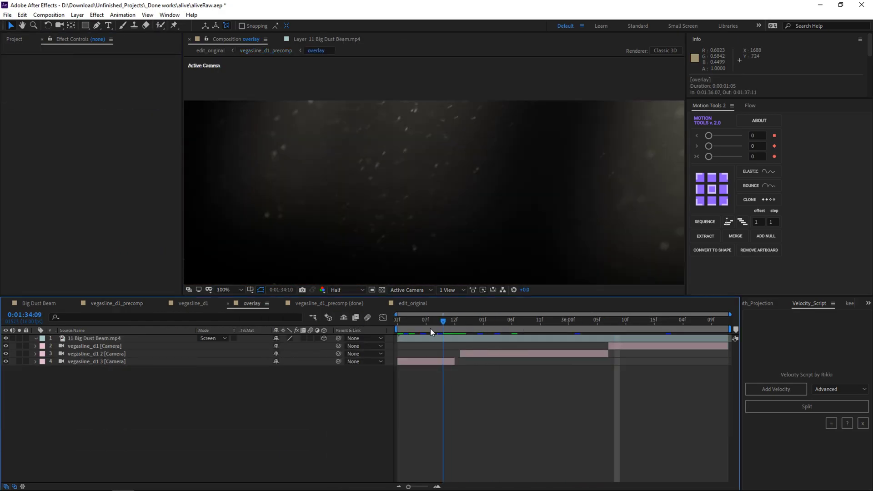
drag(430, 332, 389, 331)
click(402, 338)
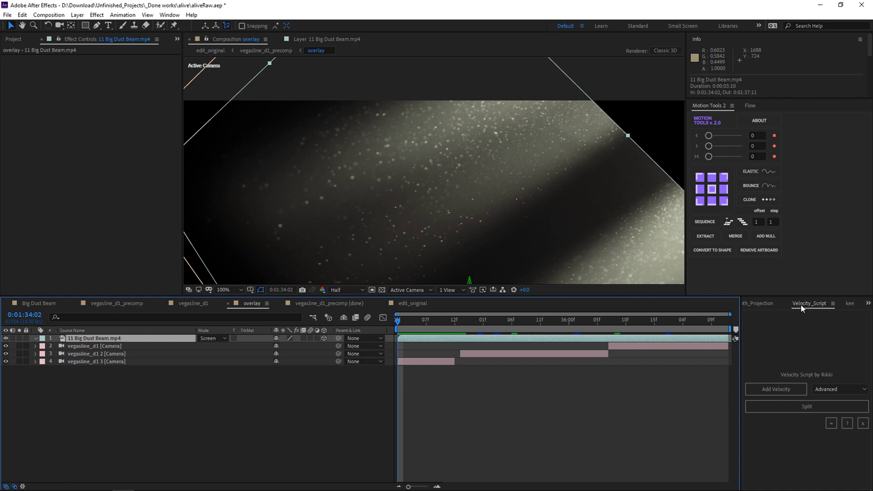
click(775, 389)
click(403, 367)
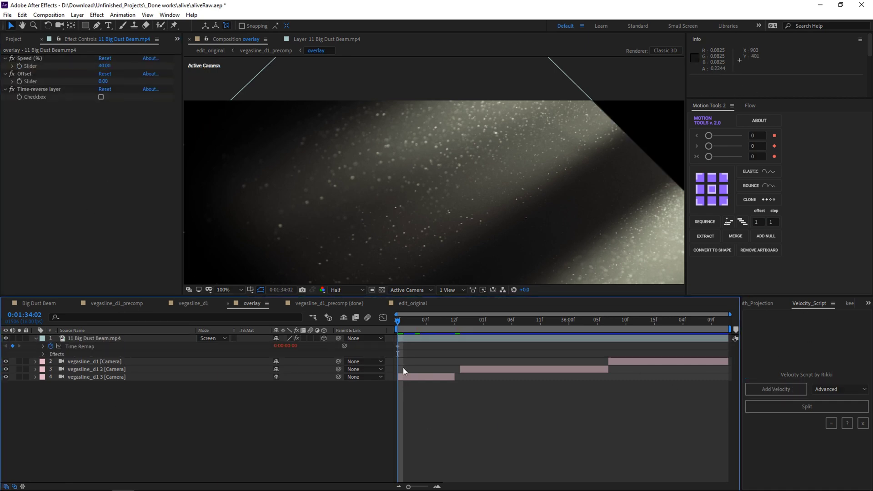
- Preview the slowed dust clip around 0:01:35:00 several times to inspect its motion
key(space)
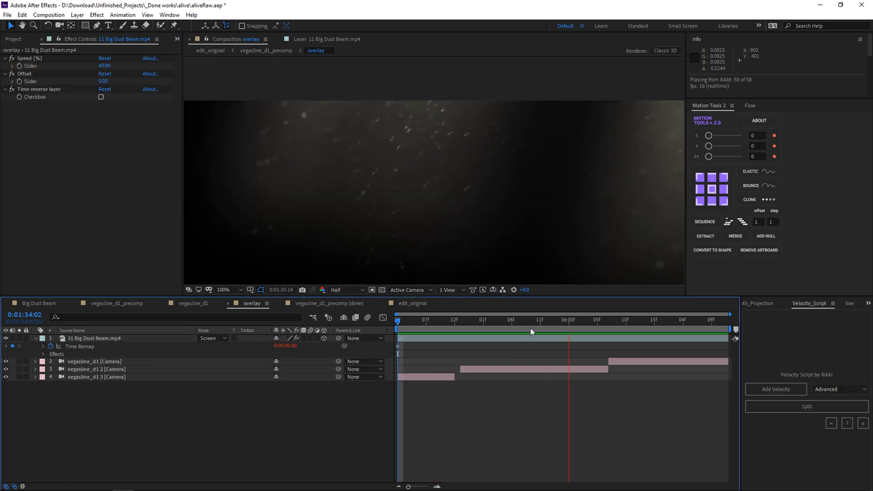
drag(522, 323, 477, 325)
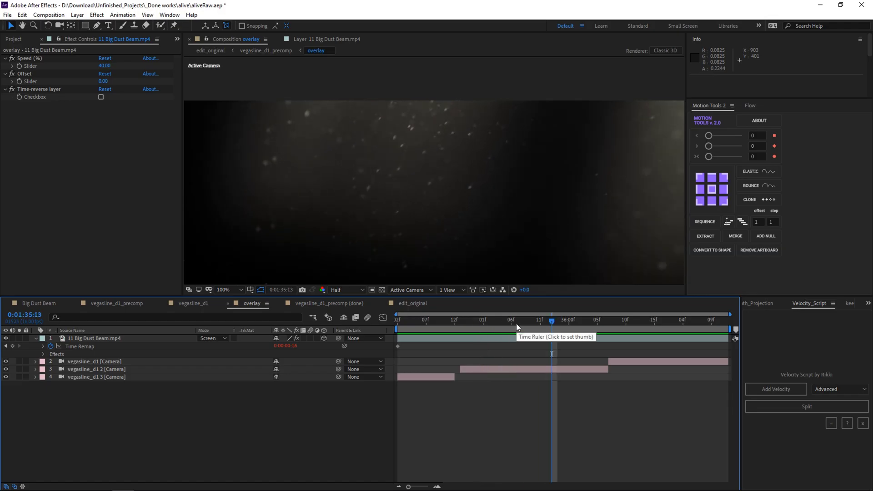
key(space)
click(476, 324)
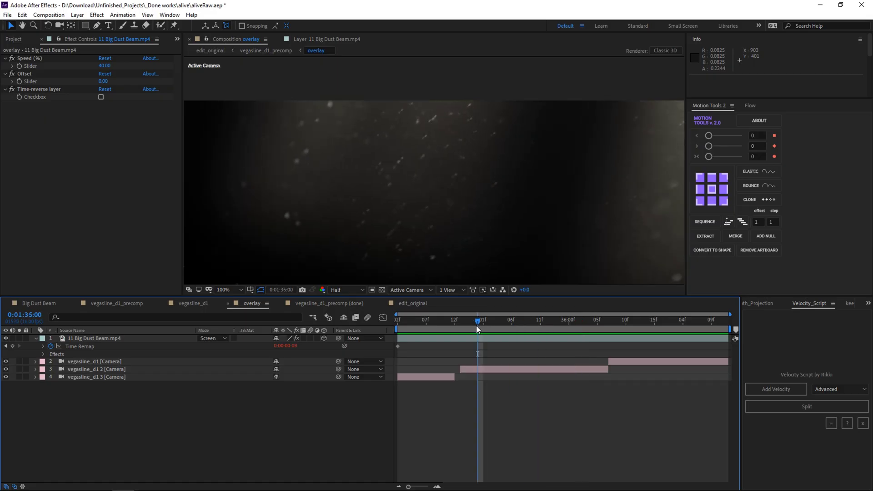
key(space)
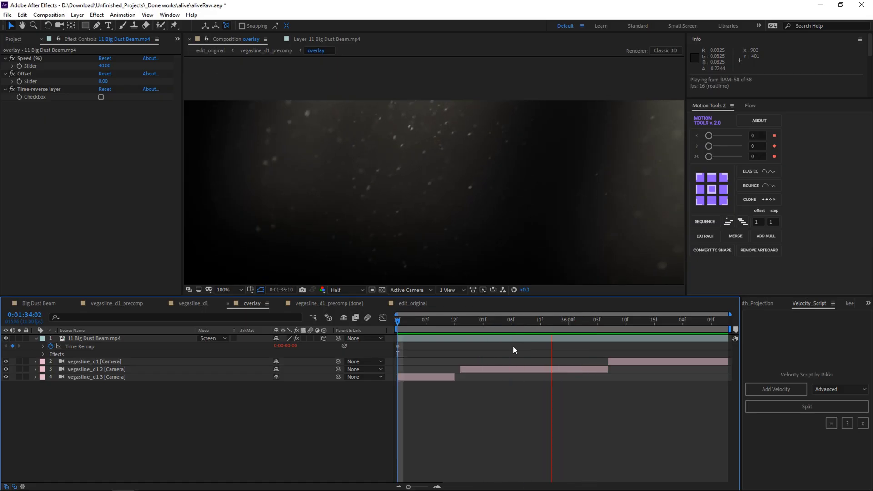
key(space)
click(476, 325)
key(space)
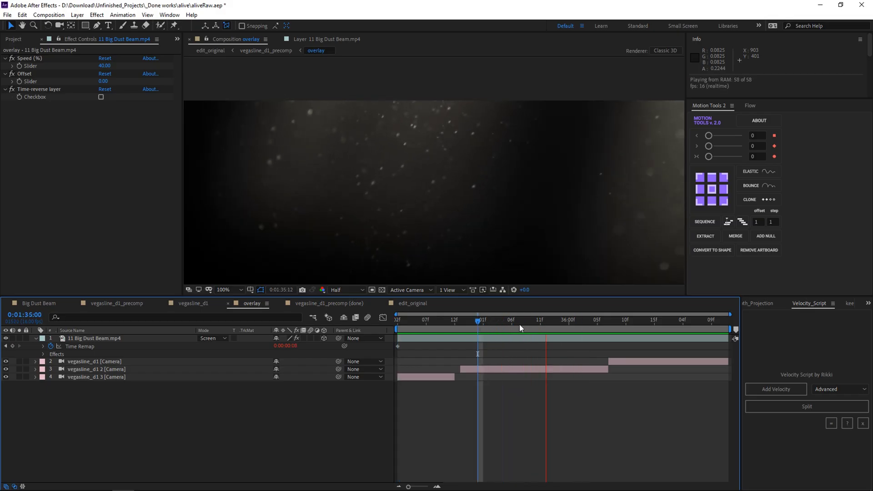
key(Home)
drag(484, 324, 516, 323)
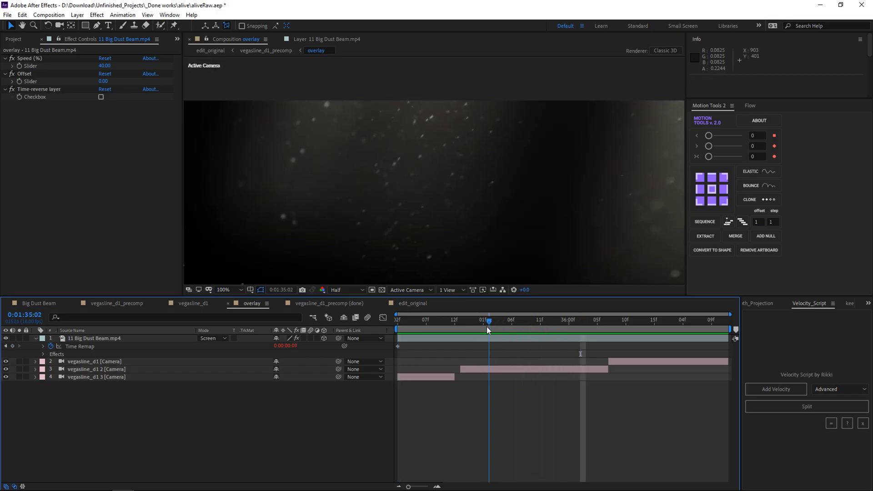
key(space)
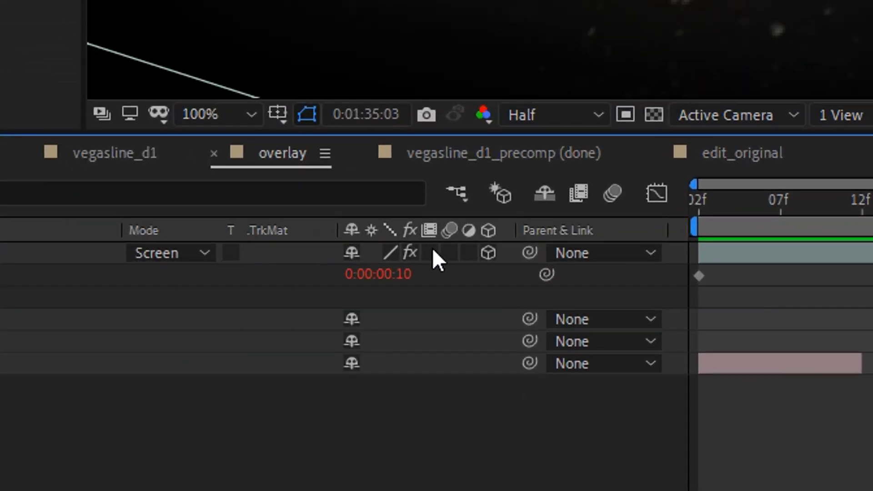
- Enable frame blending on the dust clip, preview it, and return to edit_original
click(430, 252)
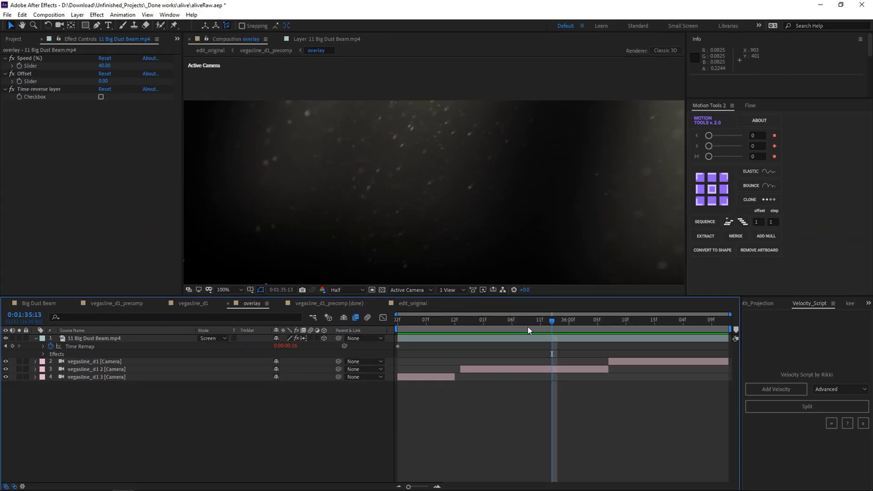
drag(527, 326, 460, 324)
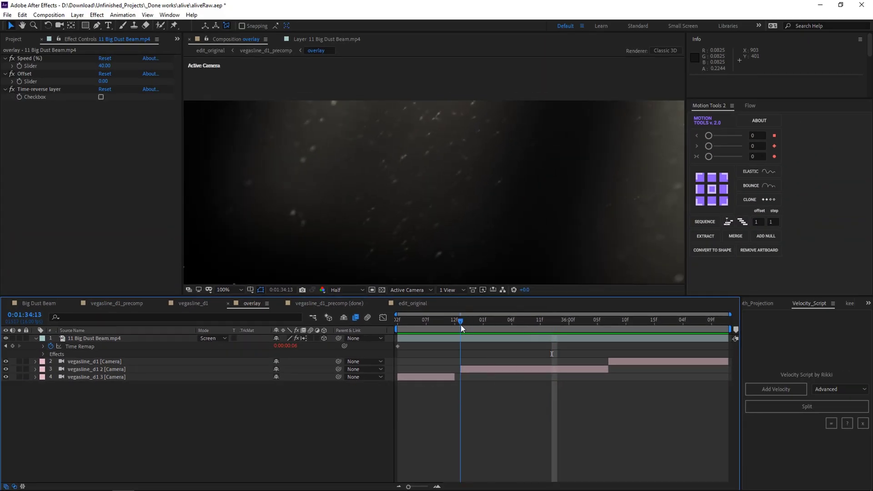
key(Page_Down)
key(Page_Down)
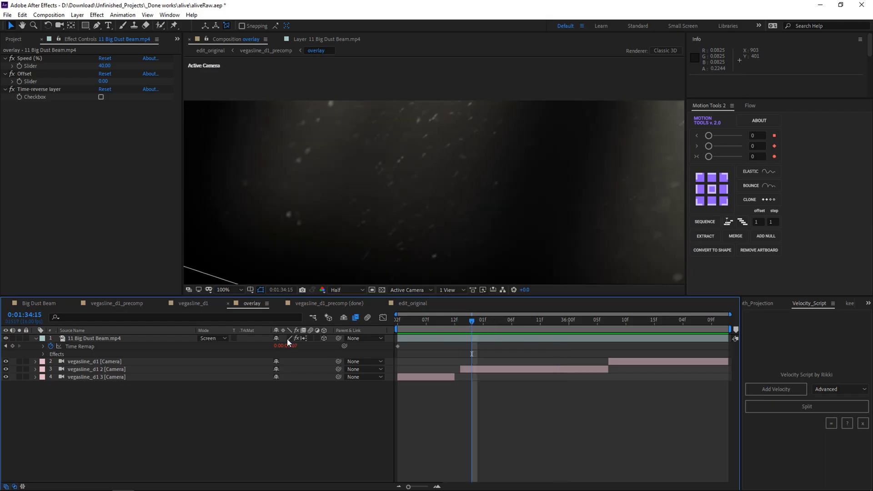
click(303, 337)
key(space)
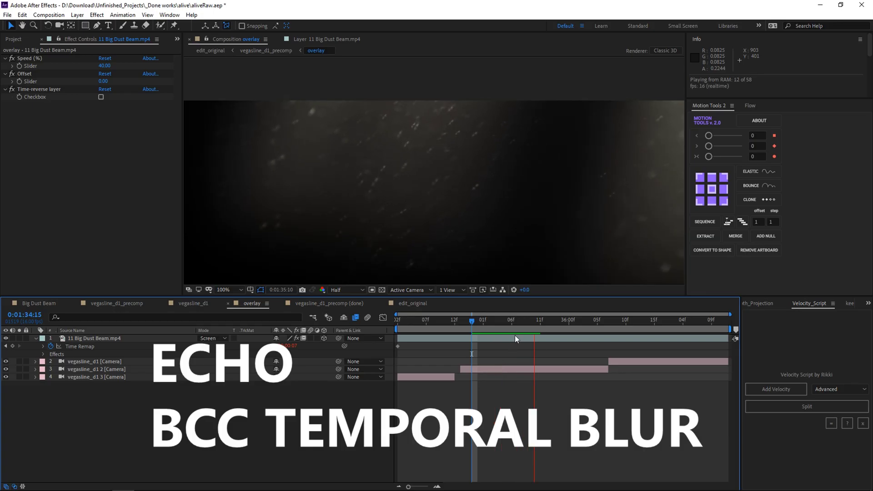
click(468, 329)
key(shift+Escape)
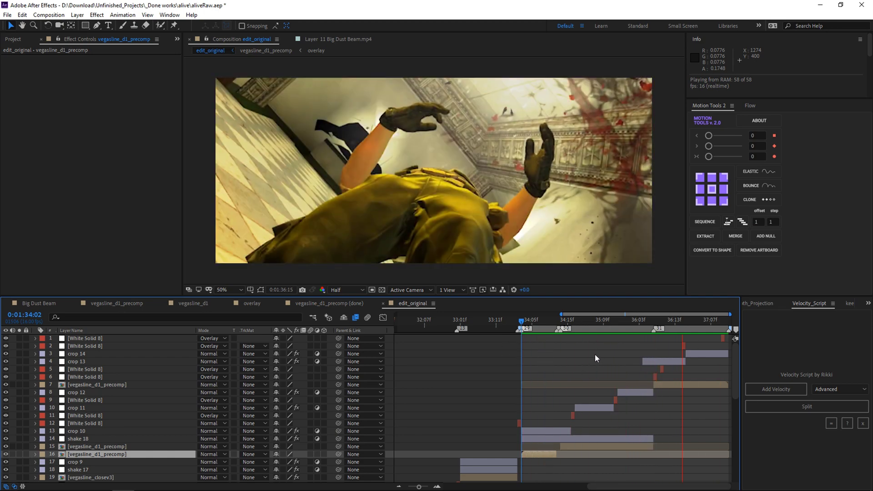
- In vegasline_d1_precomp, lower vegasline_d1's Offset from 208 to 147, then open the overlay comp
double_click(97, 454)
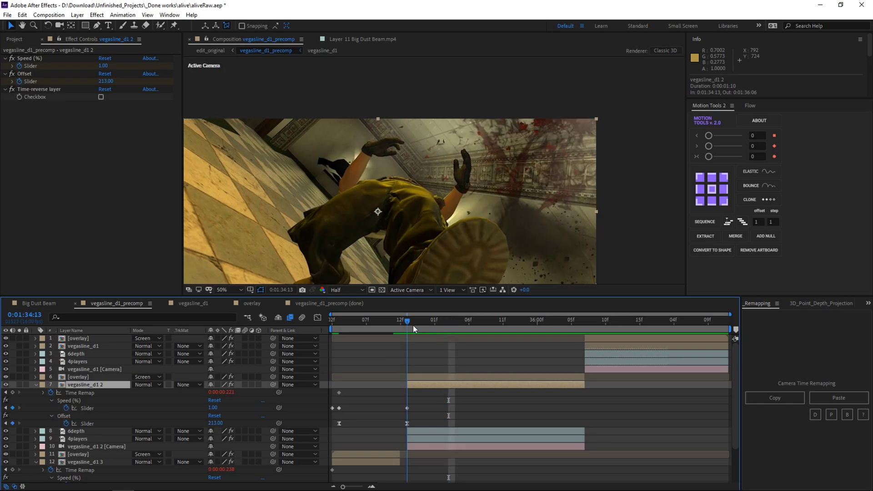
click(408, 322)
click(323, 422)
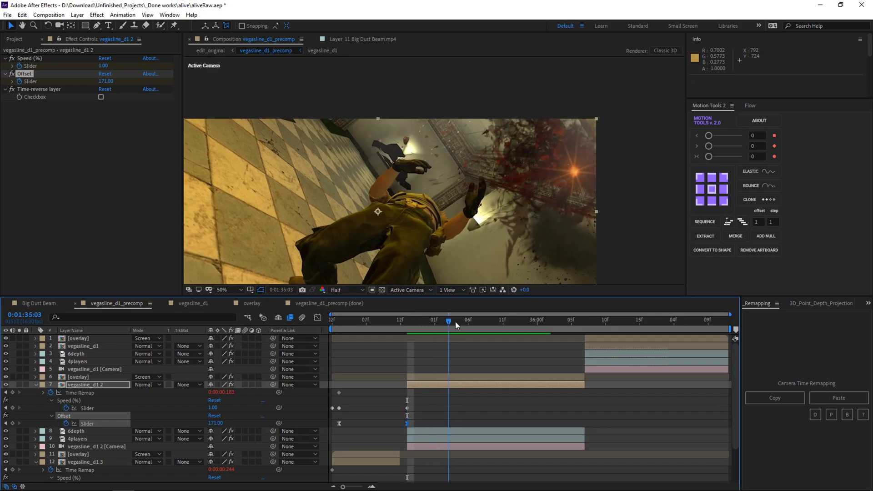
drag(454, 321, 598, 321)
click(81, 346)
key(u)
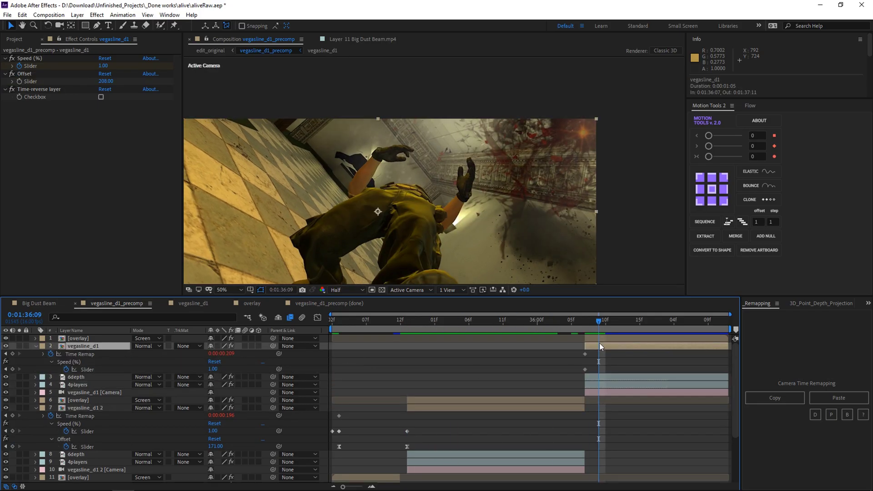
key(j)
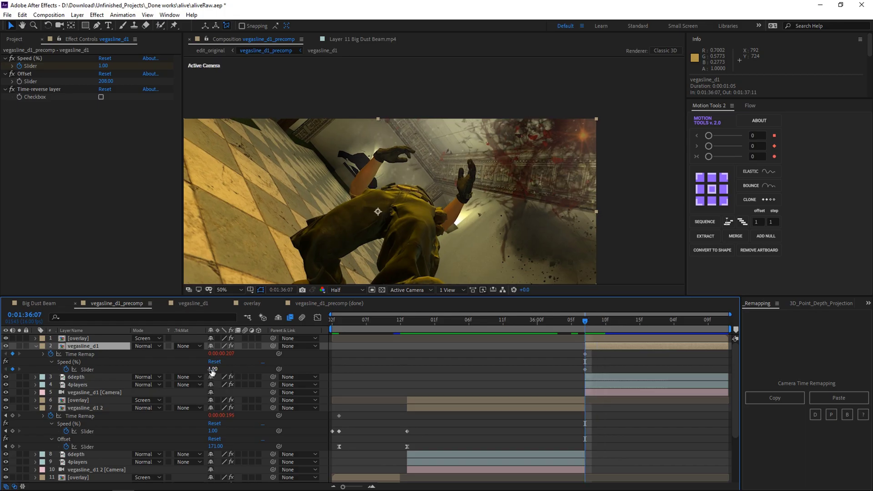
drag(106, 81, 78, 81)
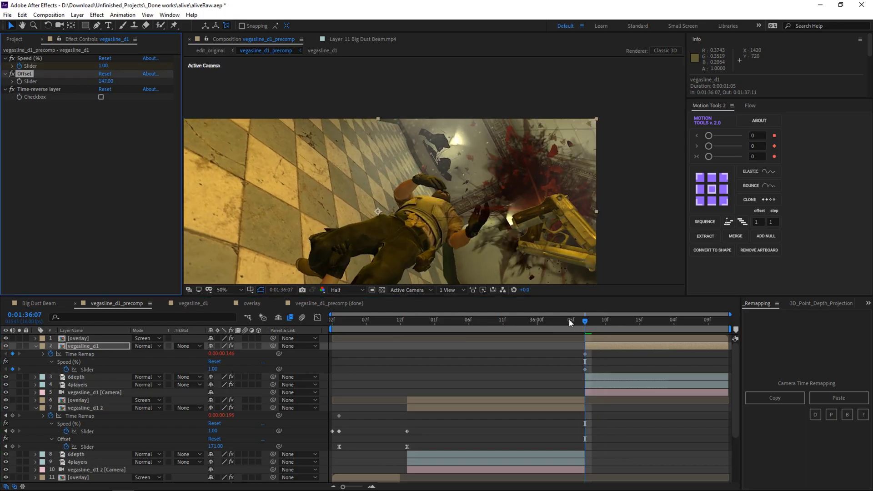
double_click(86, 339)
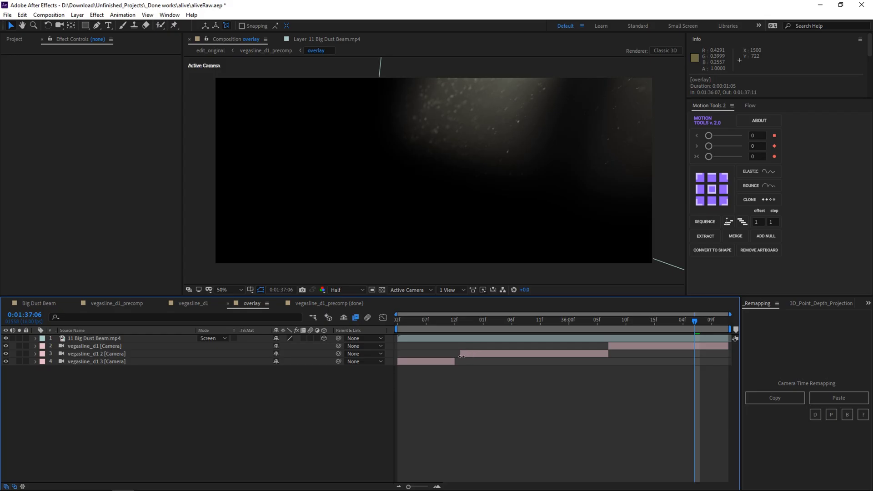
- Check the overlay cameras' keyframes, then return to vegasline_d1_precomp and collapse its layers
key(u)
scroll(477, 403, down, 1)
click(400, 321)
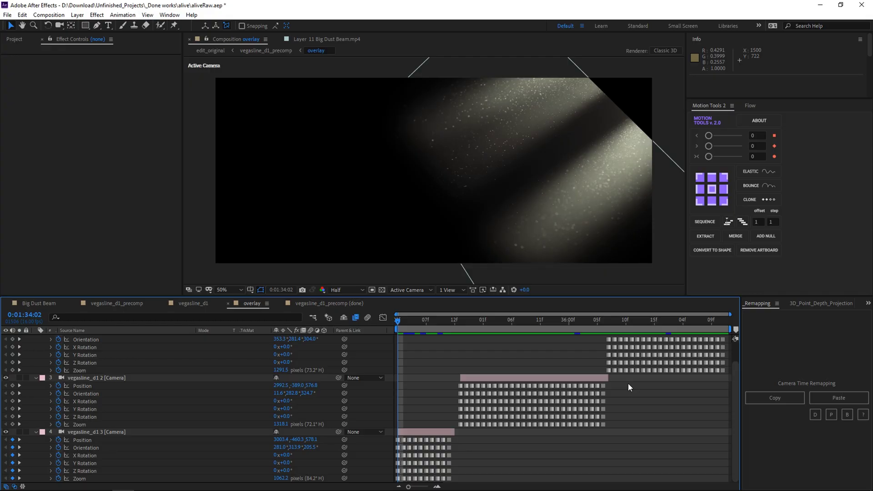
scroll(602, 377, up, 1)
scroll(457, 428, down, 1)
key(Tab)
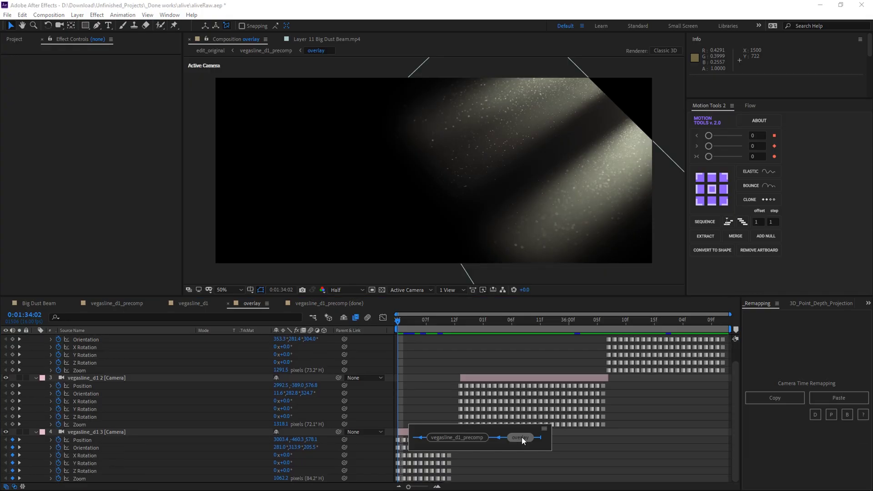
click(522, 437)
click(521, 386)
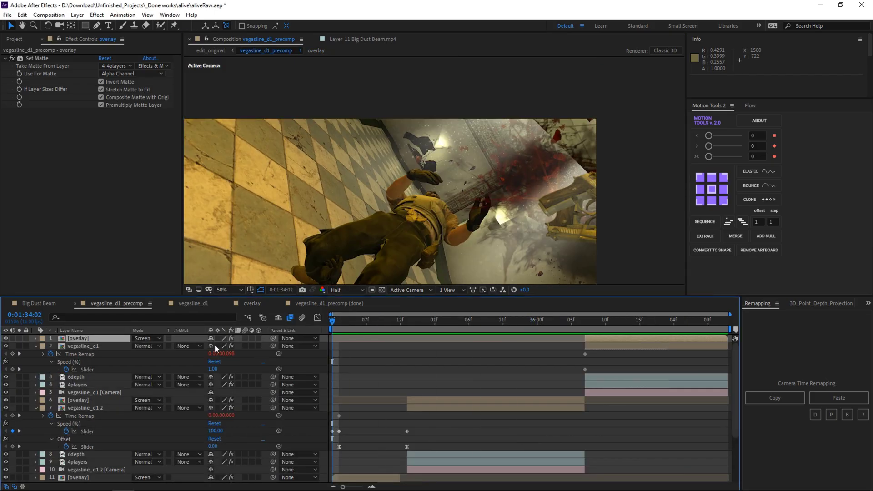
click(35, 345)
click(36, 384)
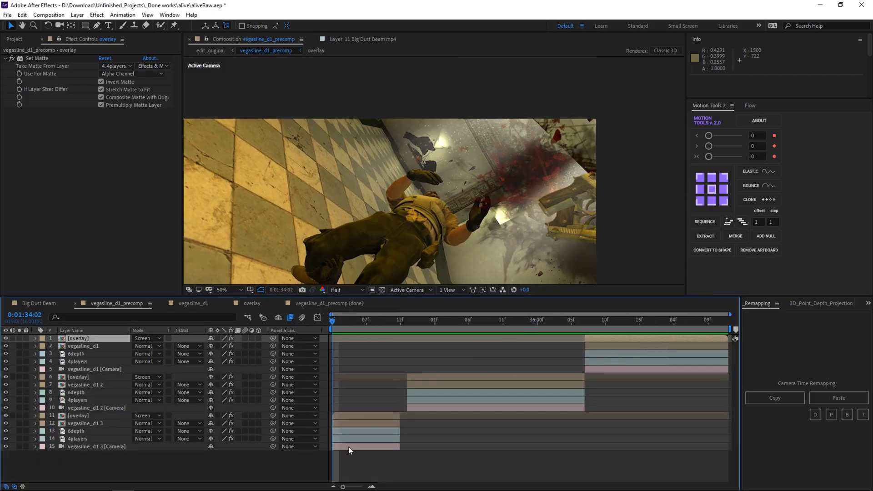
- Duplicate the three shot cameras and bake Remapping B into the copies
click(348, 447)
ctrl+click(415, 409)
ctrl+click(602, 369)
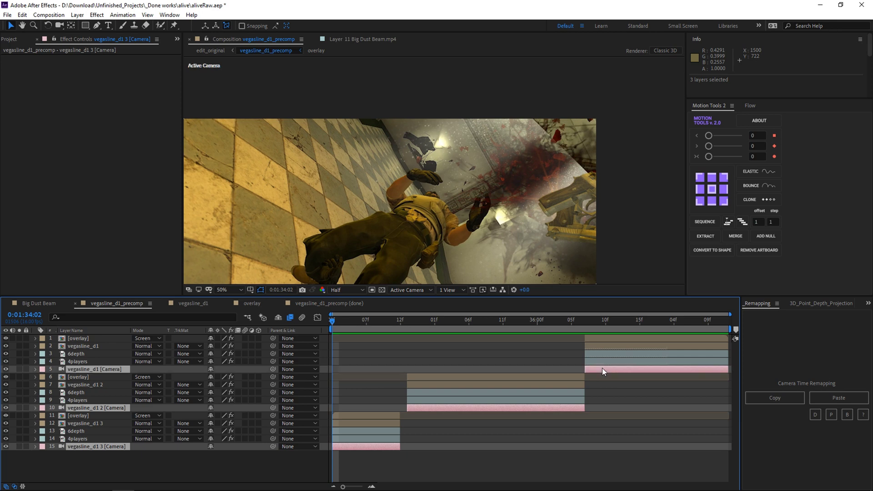
key(ctrl+d)
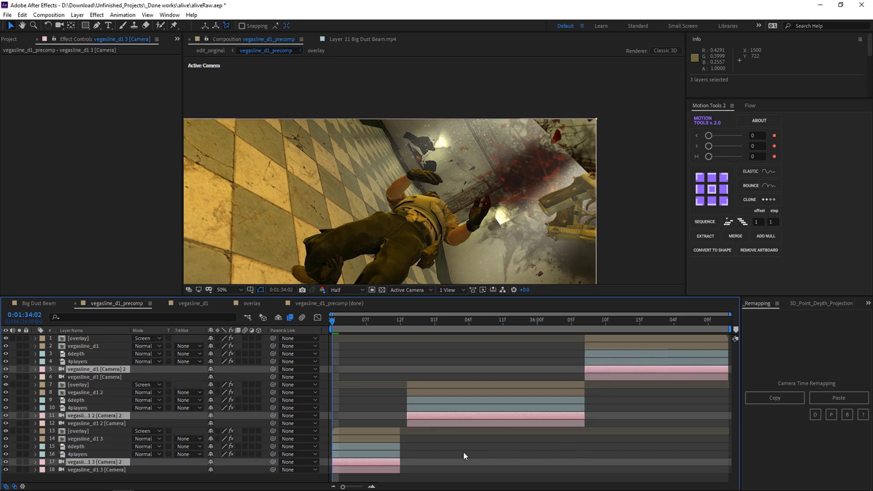
click(848, 414)
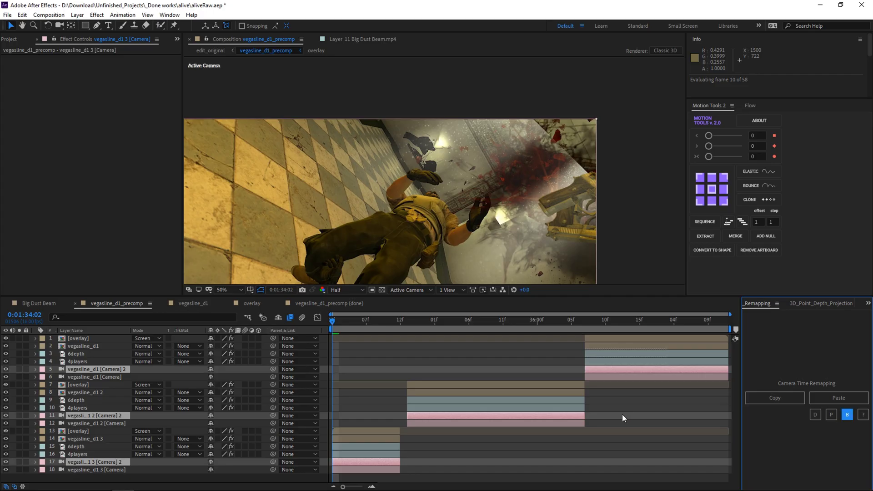
- Select the three remapped Camera 2 copies and cut them
click(414, 416)
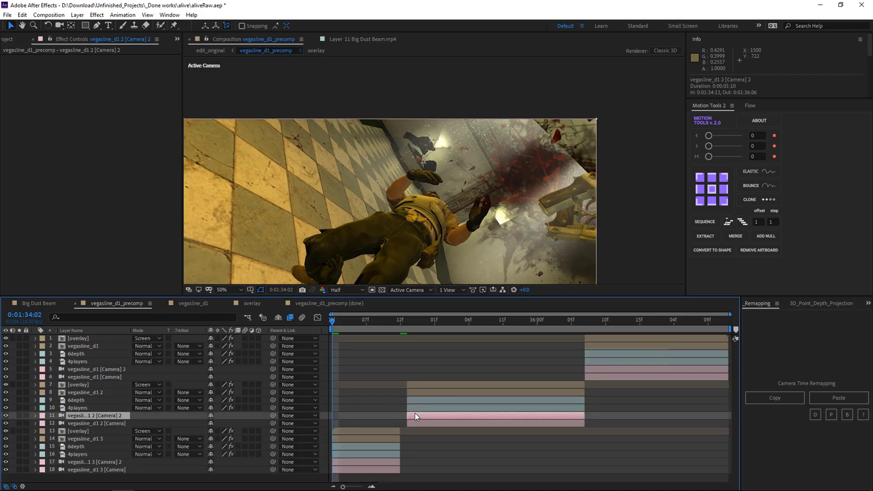
click(637, 370)
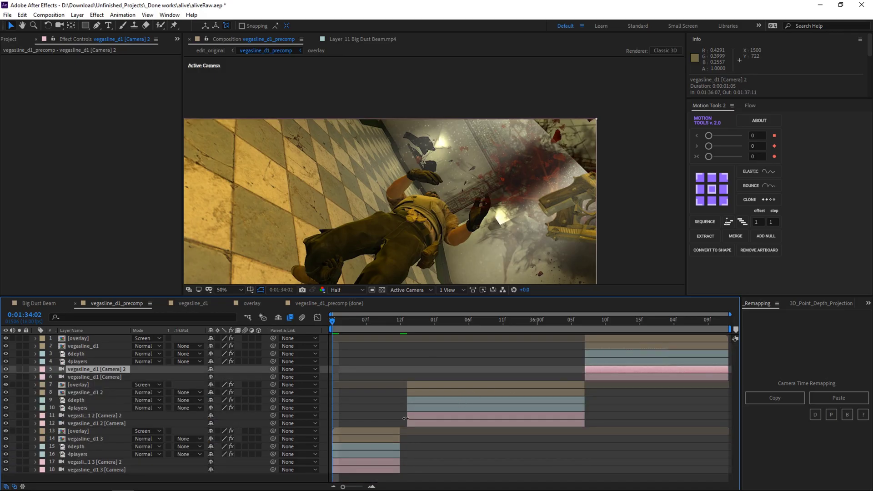
click(370, 462)
ctrl+click(425, 413)
ctrl+click(621, 369)
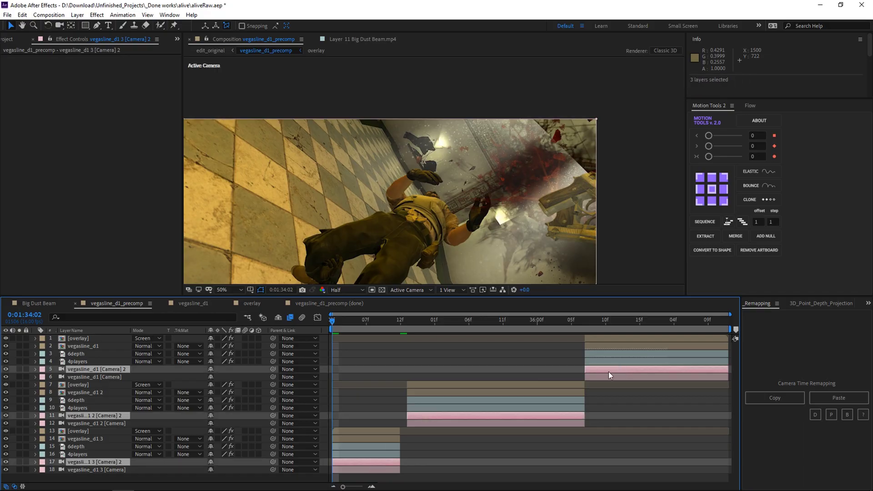
key(ctrl+x)
- Open the overlay comp and delete its three old camera layers
double_click(350, 415)
key(ctrl+v)
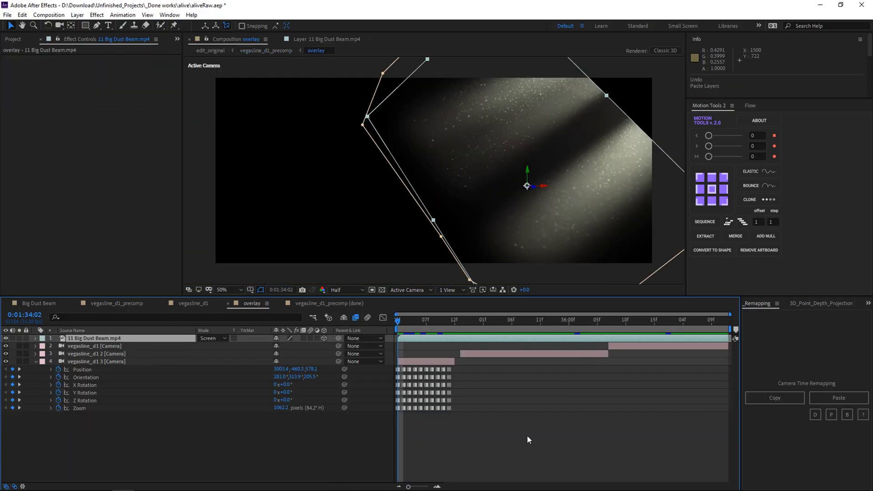
click(425, 362)
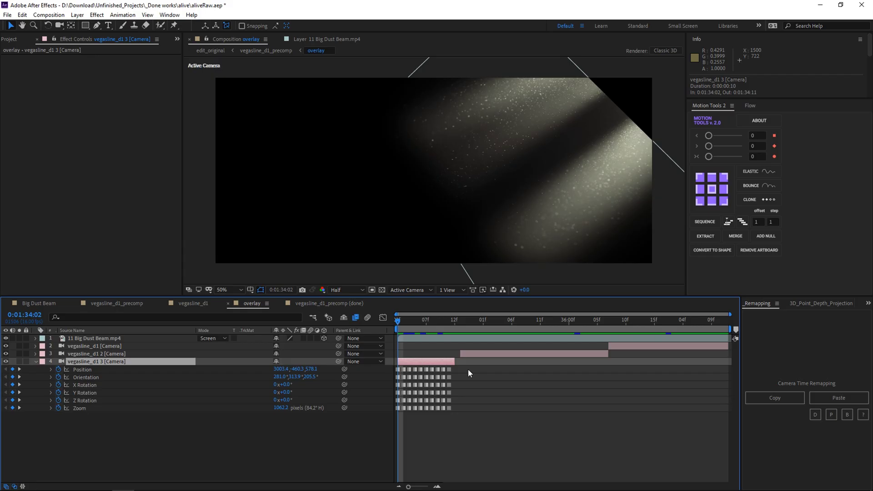
key(u)
click(645, 346)
shift+click(441, 360)
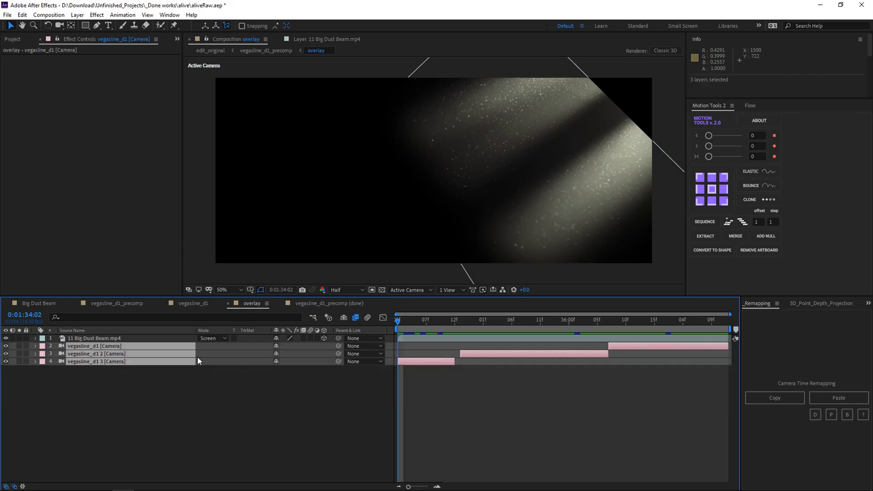
key(Delete)
- Paste the Camera 2 layers, move 11 Big Dust Beam.mp4 to the top, and return to vegasline_d1_precomp
key(ctrl+v)
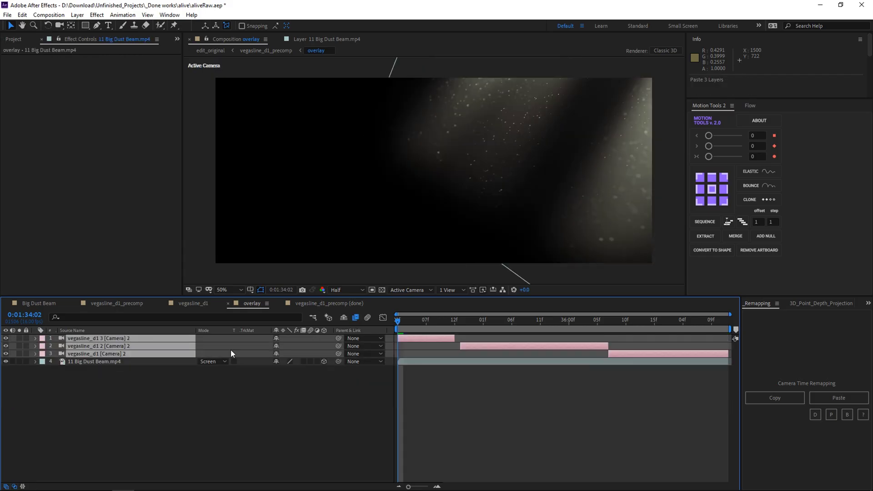
click(95, 361)
key(ctrl+shift+bracketright)
click(426, 364)
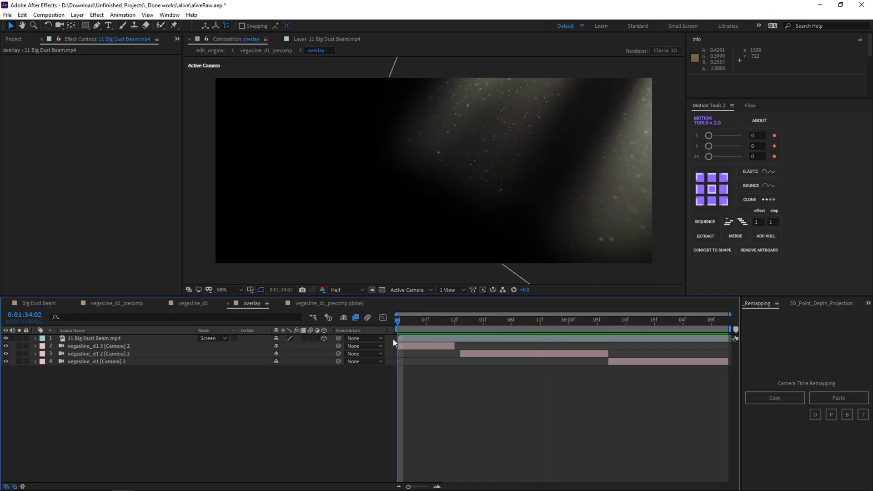
click(411, 344)
key(Tab)
click(452, 388)
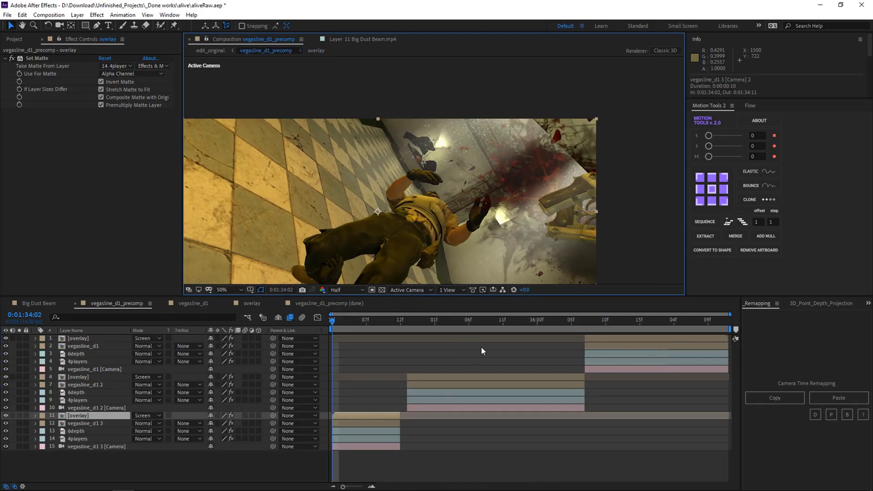
click(344, 344)
- RAM-preview vegasline_d1_precomp to watch the matted dust beam
key(space)
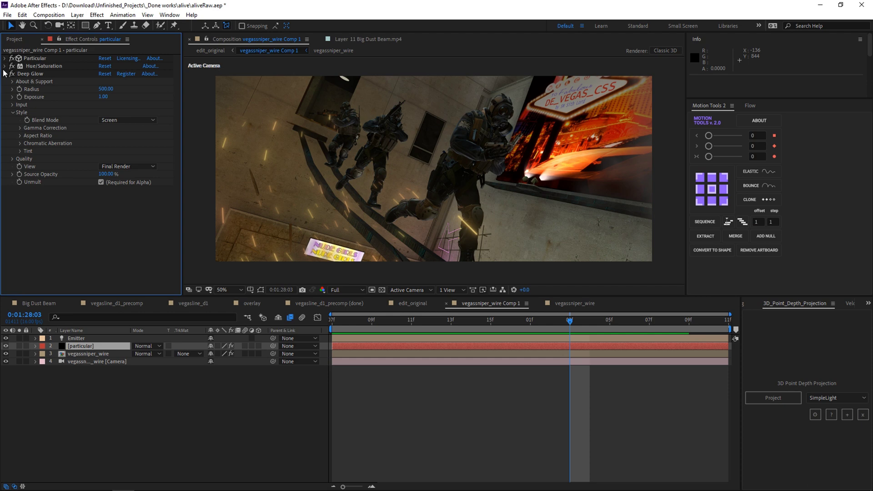
- Switch Particular's Rendering Motion Blur from On to Off and preview the comp
click(5, 58)
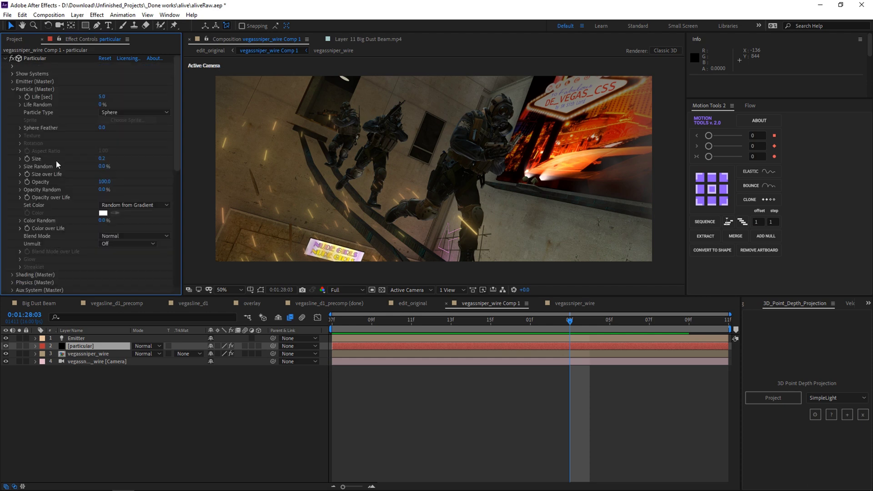
scroll(56, 160, down, 10)
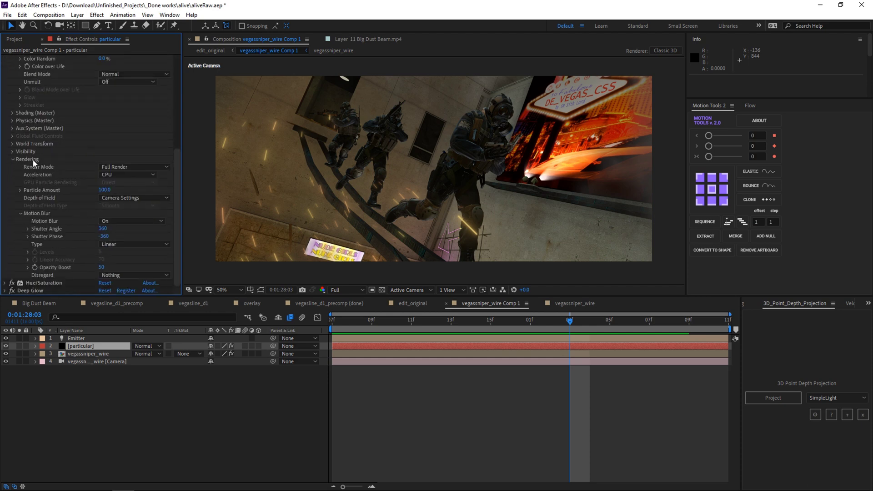
click(114, 221)
click(95, 235)
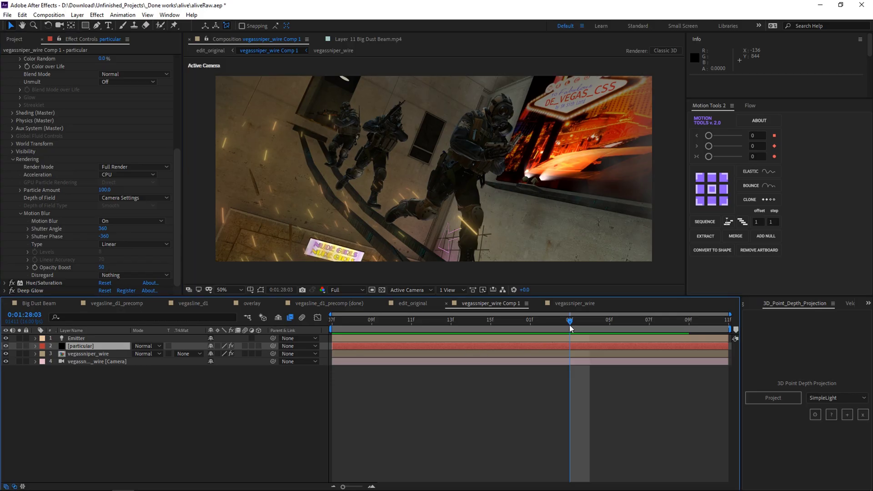
mouse_move(544, 340)
mouse_down()
mouse_move(317, 337)
mouse_move(692, 336)
mouse_move(589, 339)
mouse_up()
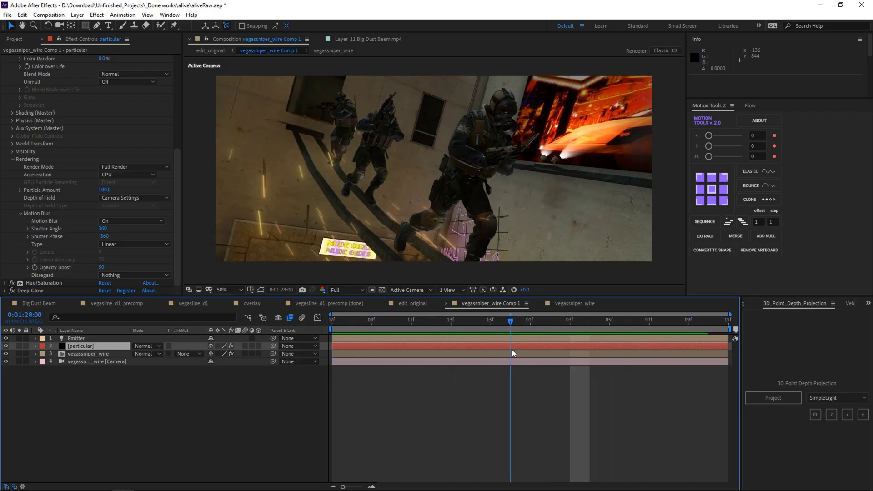
click(117, 221)
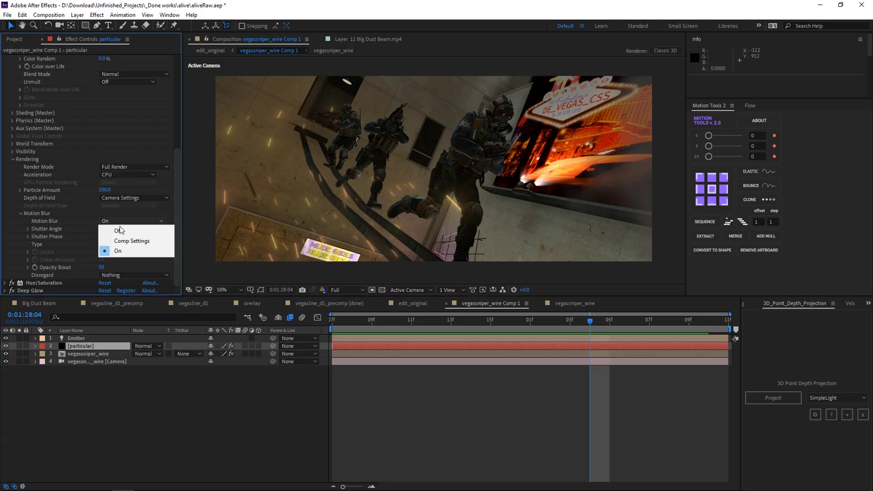
click(121, 230)
key(space)
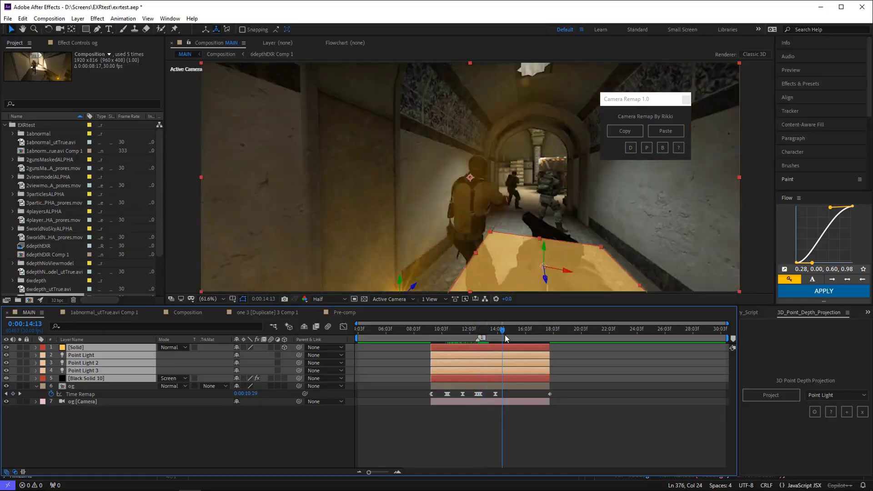
- At 0:00:13:00, retime the og layer with a Time Remap keyframe reading 0:00:08:27
drag(505, 335, 482, 335)
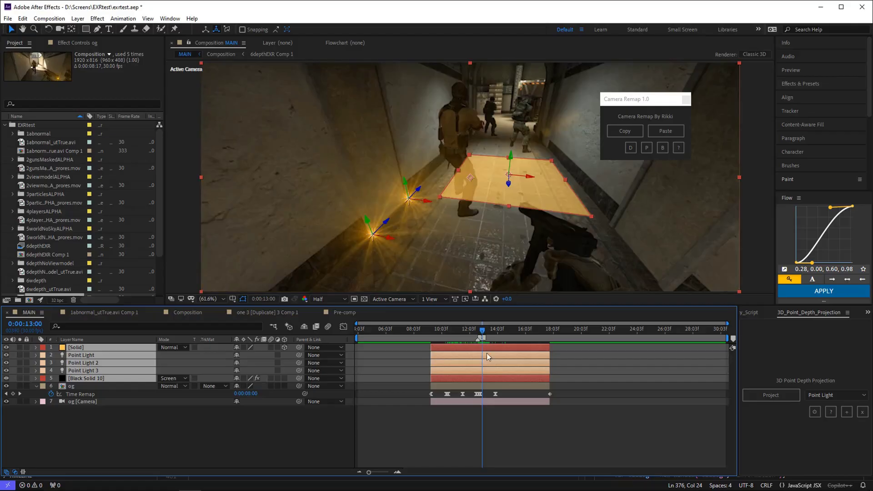
click(485, 387)
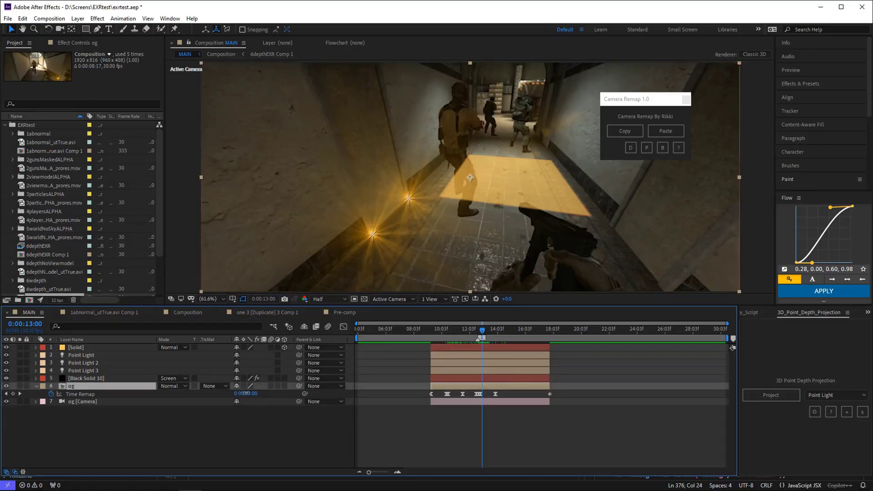
drag(245, 393, 256, 393)
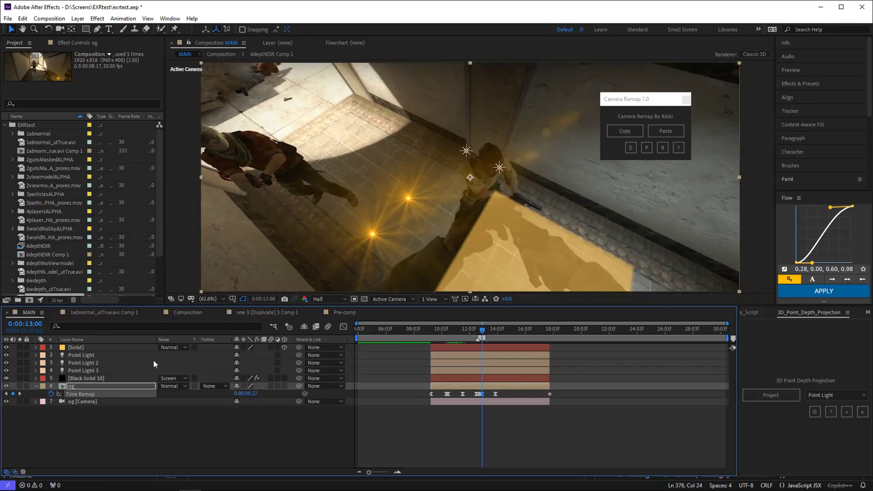
- Select the Black Solid 10 flare layer and open the Edit menu
click(111, 348)
key(KP_5)
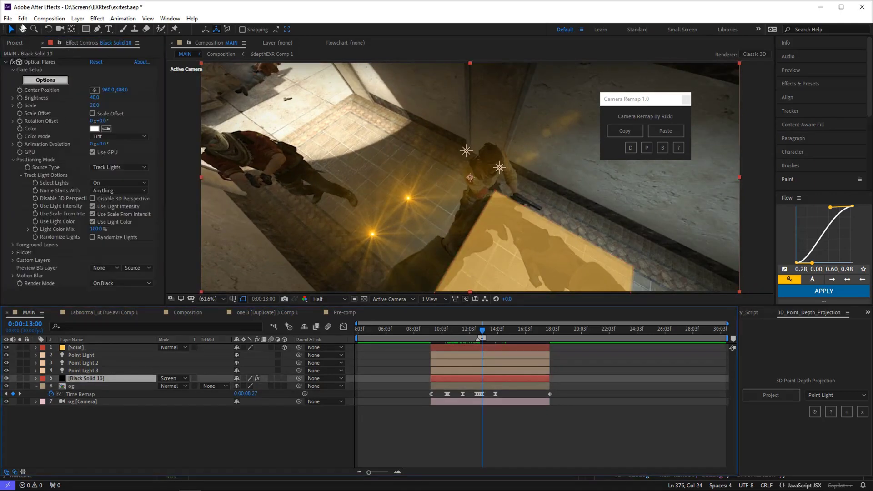
click(23, 19)
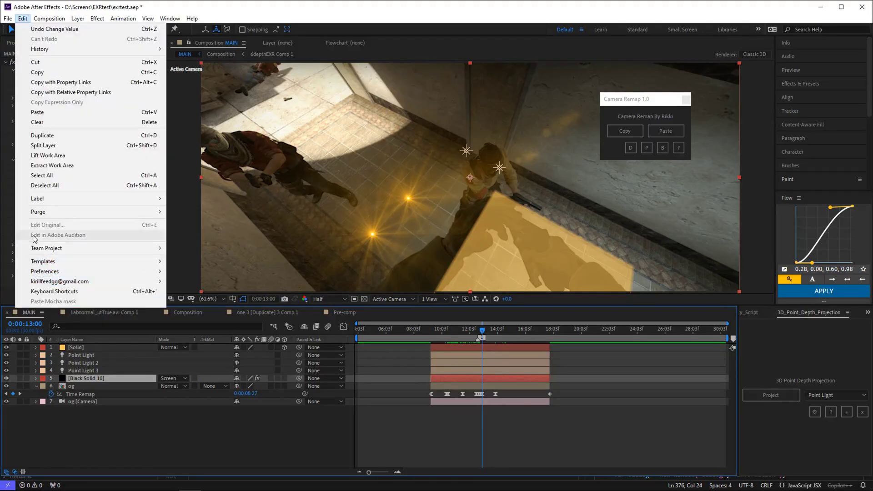
- Purge All Memory & Disk Cache (3.8 GB) and recheck the flares around 12–13 seconds
mouse_move(150, 212)
click(202, 212)
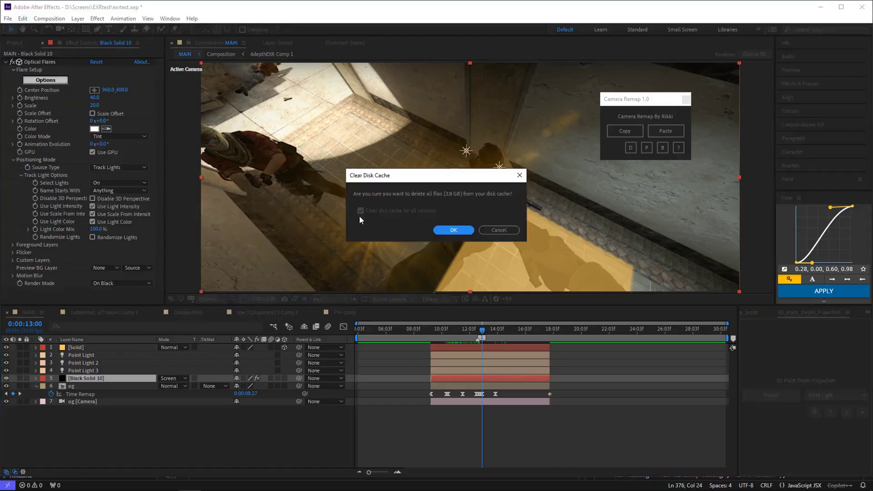
click(453, 230)
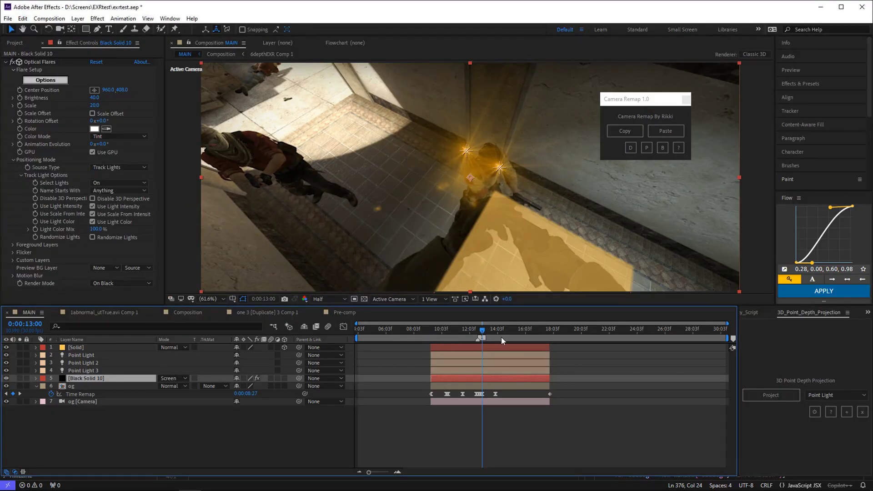
drag(482, 334, 478, 335)
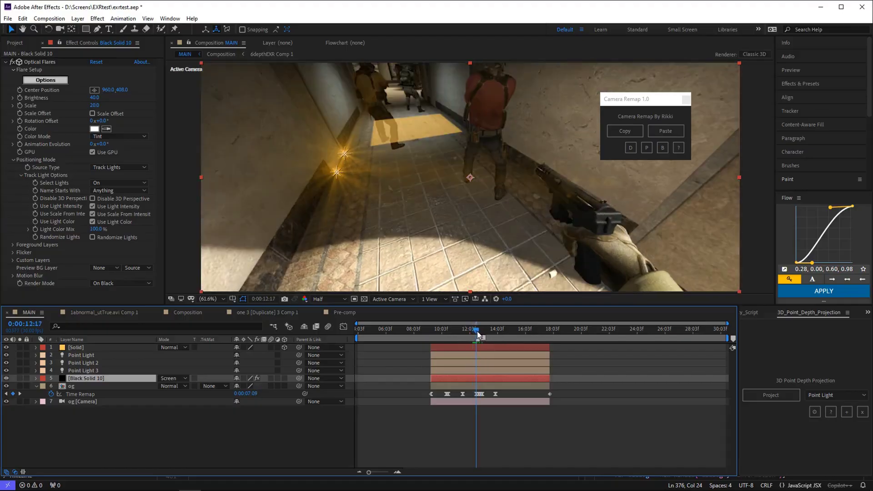